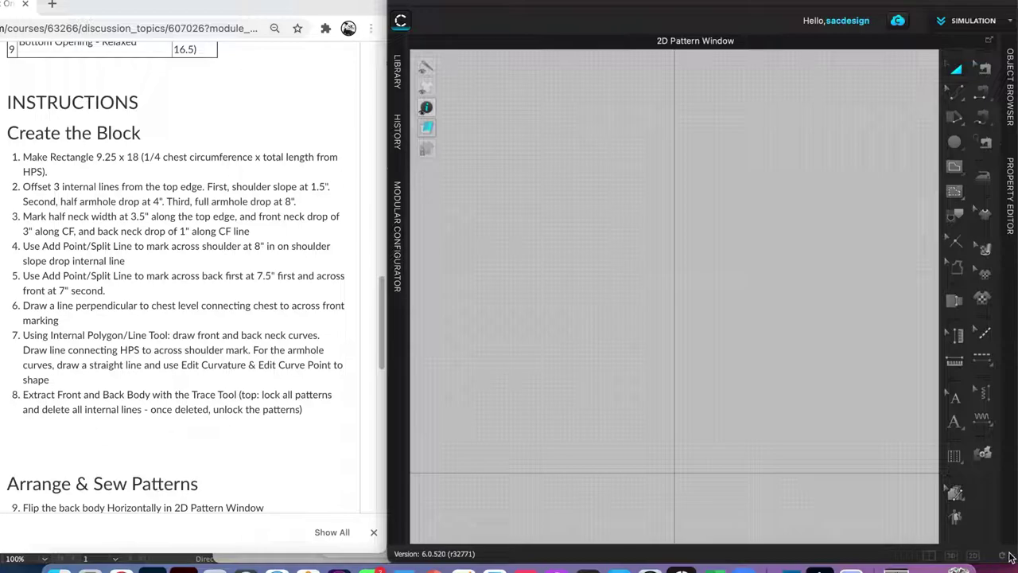
- Review the Polygon/Rectangle/Ellipse, Internal and Base shape flyouts, keeping Polygon as the drawing tool
mouse_move(885, 534)
click(958, 143)
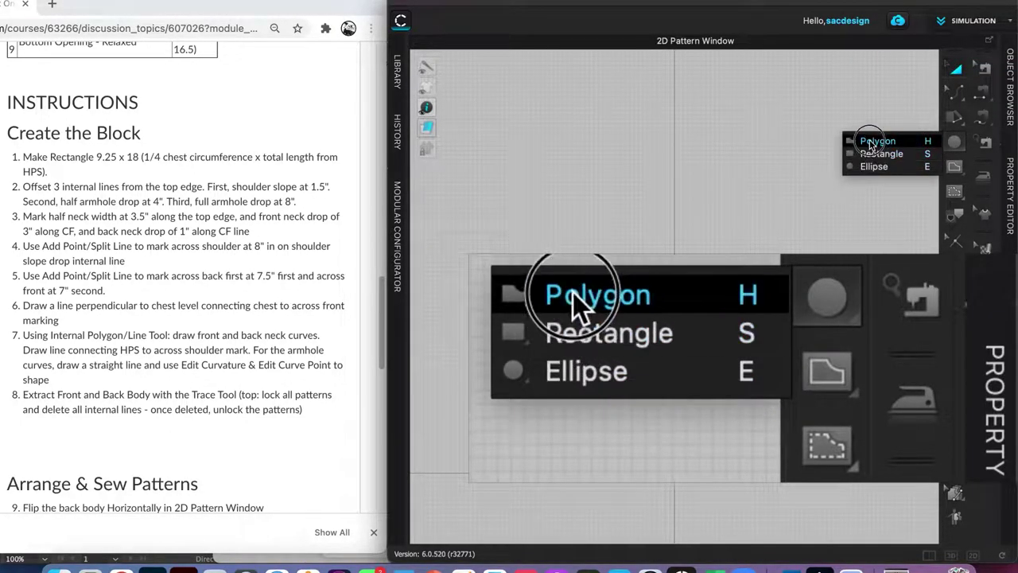
click(872, 141)
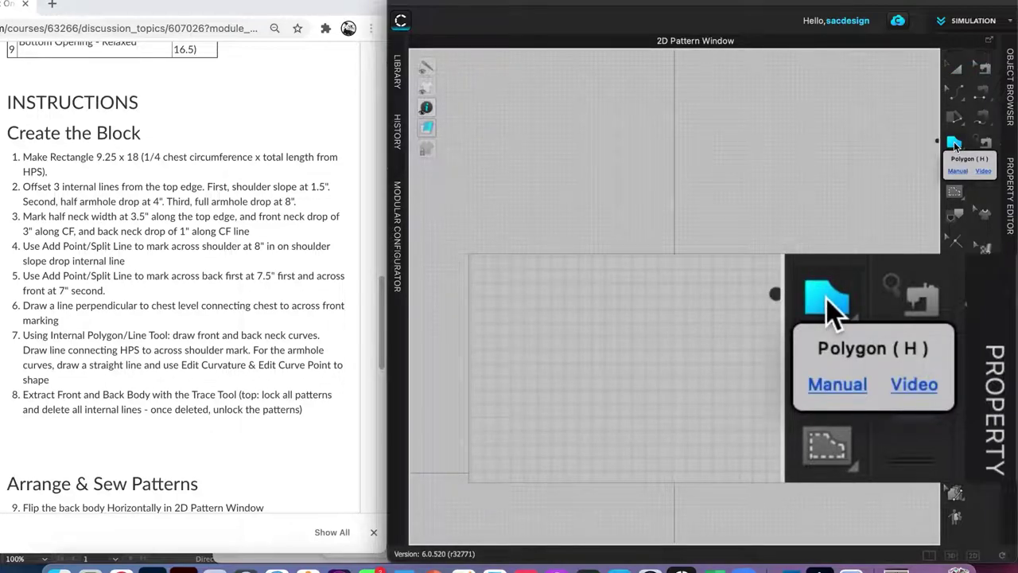
mouse_move(954, 141)
mouse_down()
mouse_move(911, 146)
mouse_move(895, 178)
mouse_move(891, 148)
mouse_move(943, 151)
mouse_up()
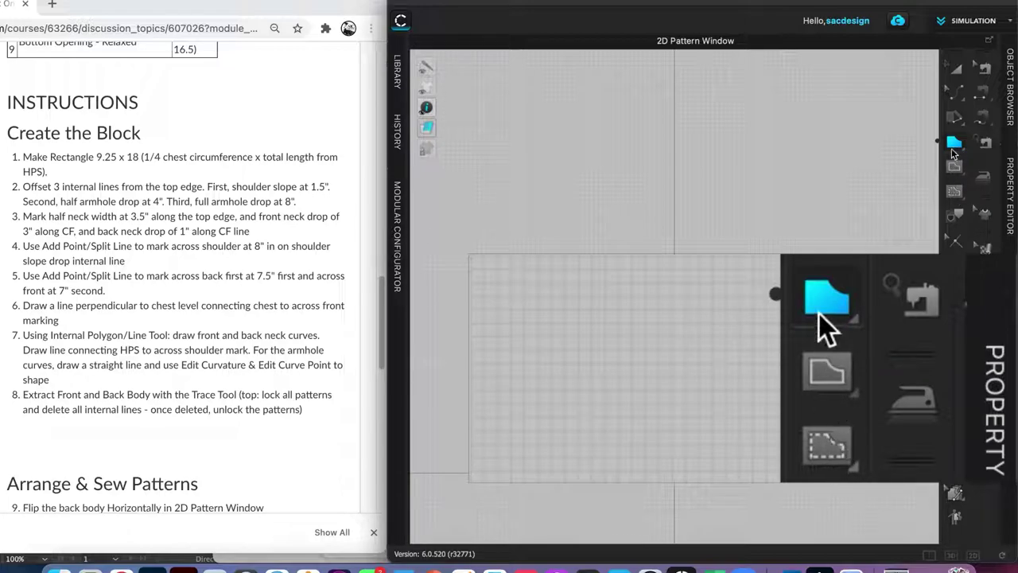
drag(954, 147, 955, 173)
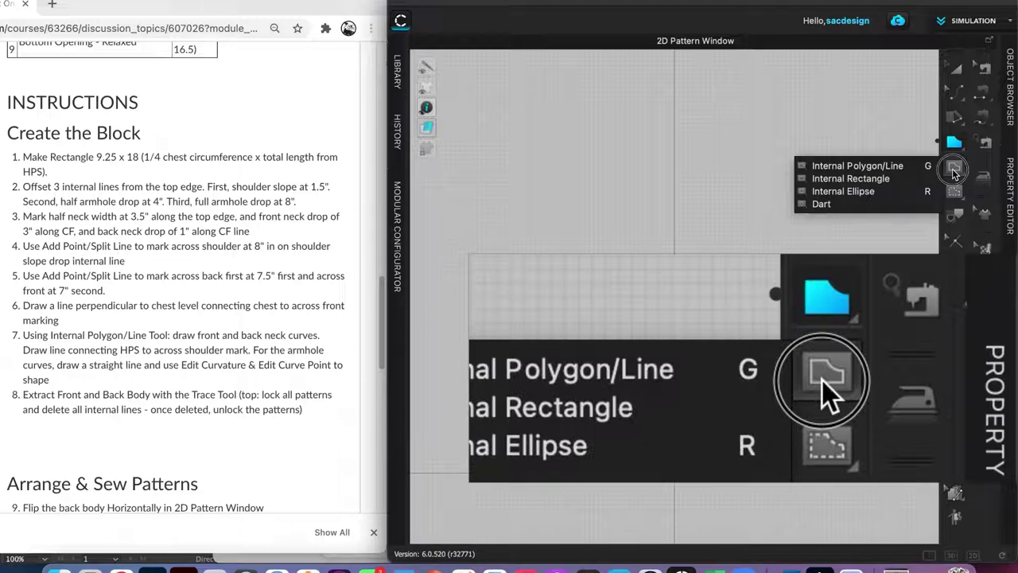
click(955, 196)
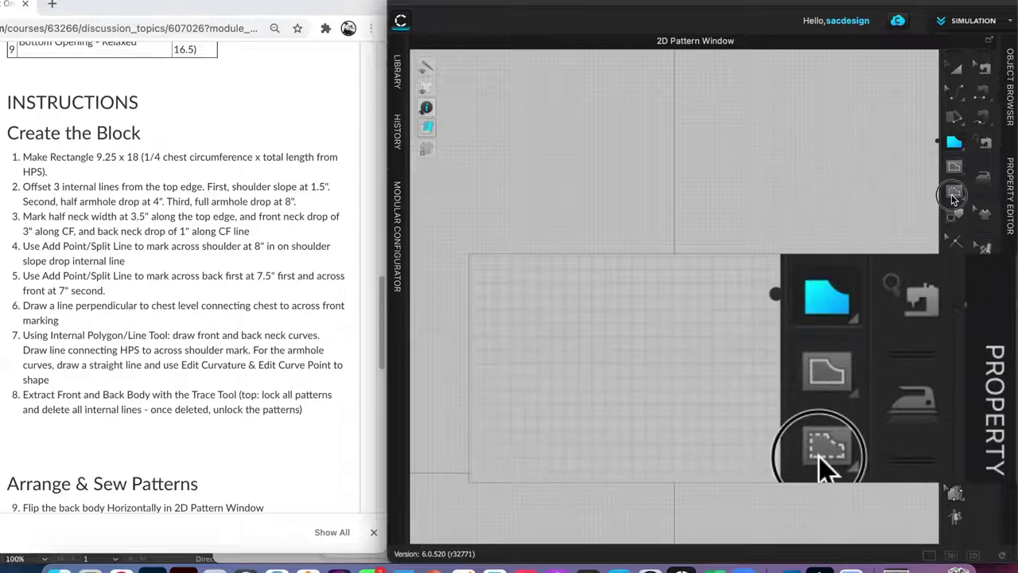
click(955, 196)
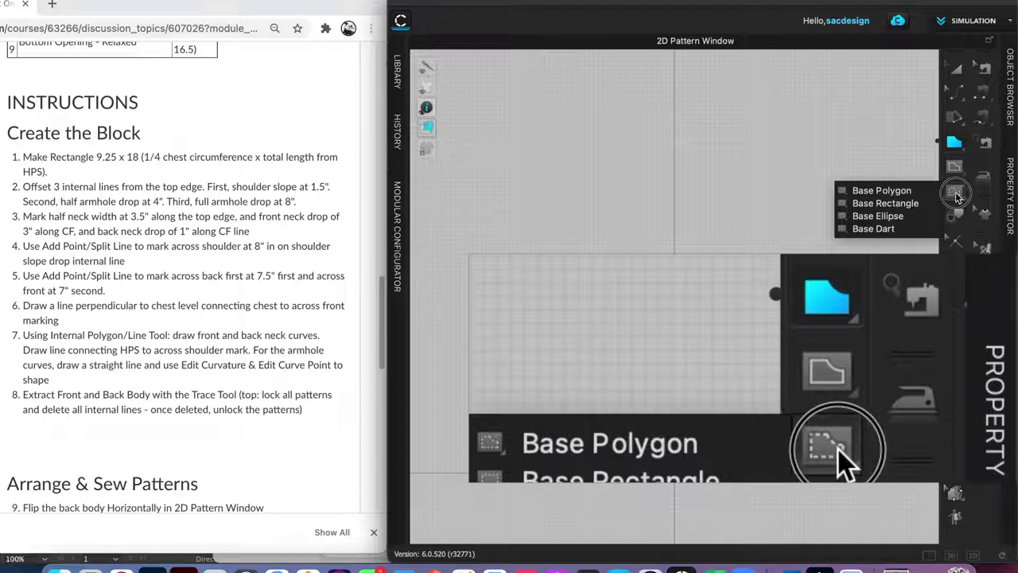
click(955, 146)
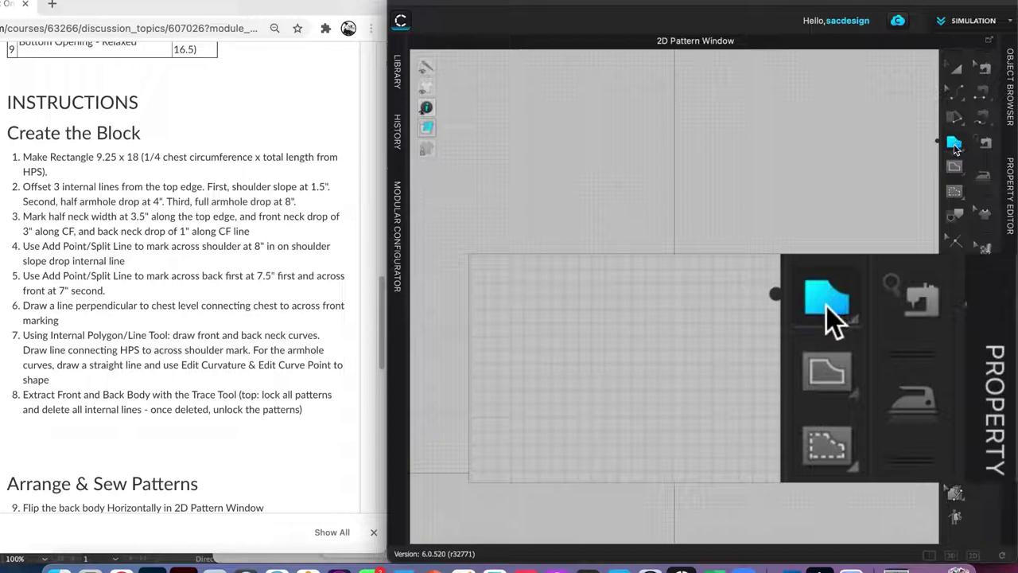
- Replace a rough freehand rectangle with an exact 9.25 in wide by 18 in tall rectangle
click(955, 143)
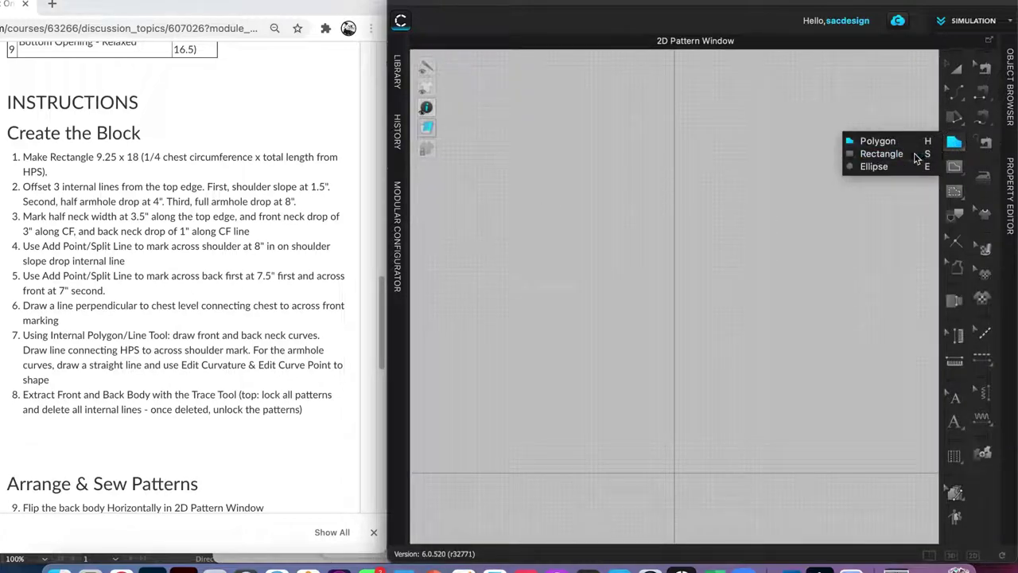
click(924, 154)
mouse_move(632, 252)
mouse_down()
mouse_move(689, 398)
mouse_move(724, 409)
mouse_move(726, 432)
mouse_move(708, 425)
mouse_move(703, 378)
mouse_move(748, 432)
mouse_move(748, 453)
mouse_move(728, 453)
mouse_up()
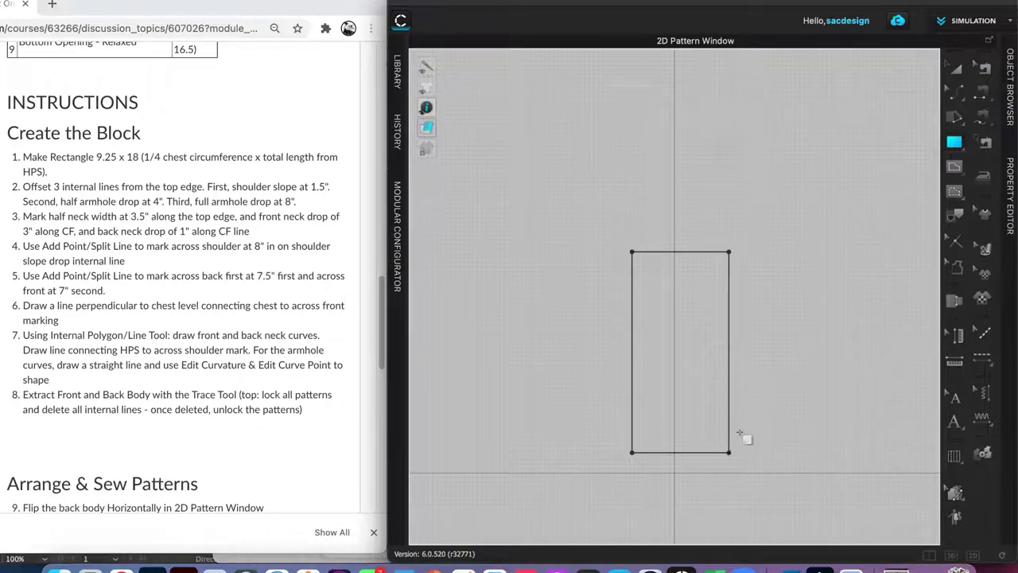
key(Delete)
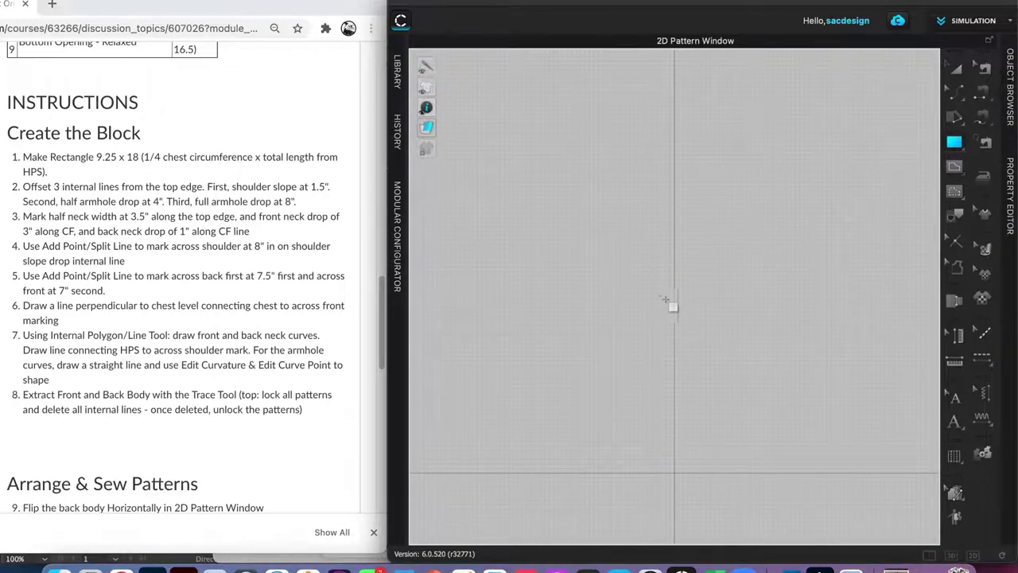
click(636, 259)
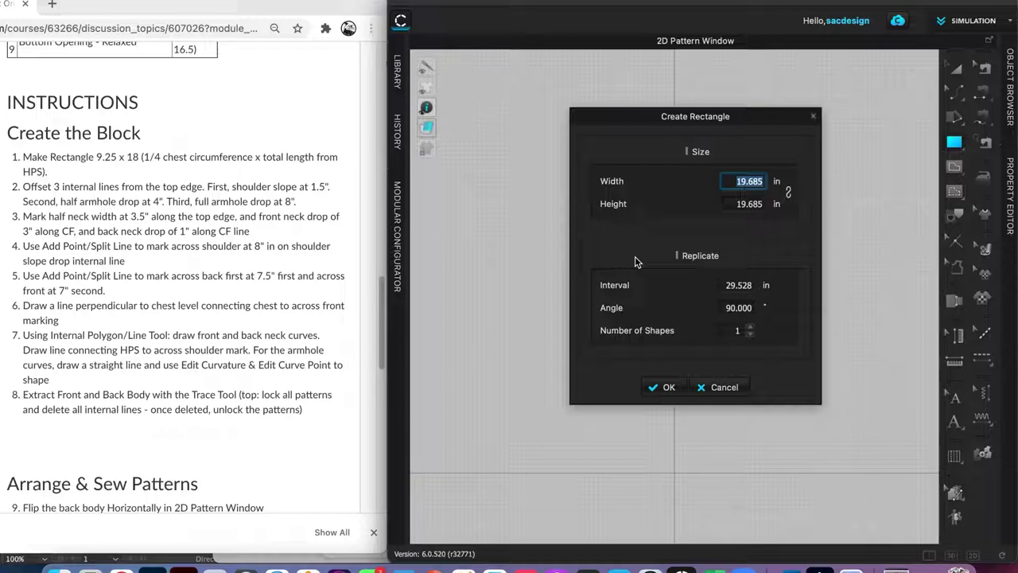
text(9.25)
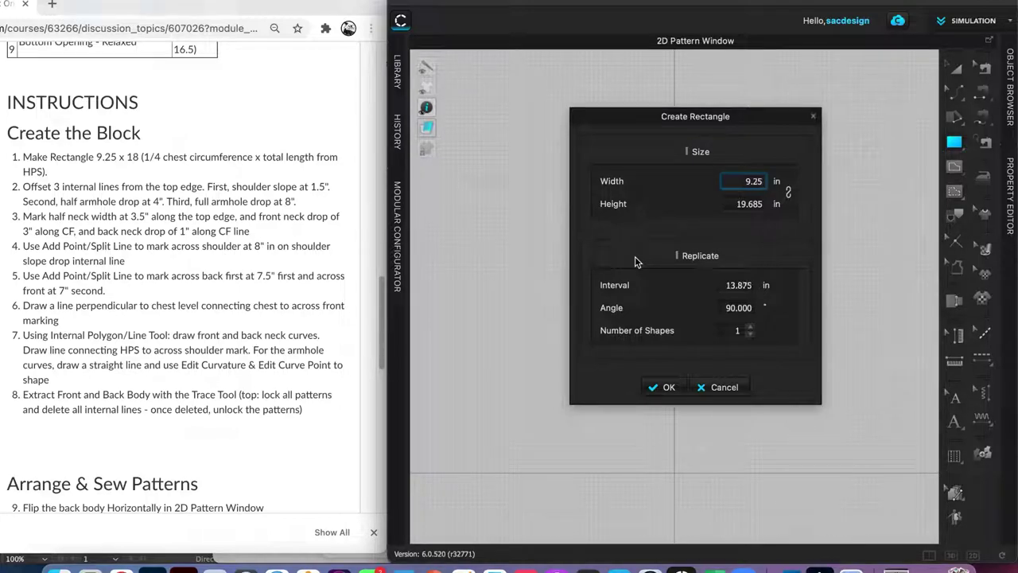
click(736, 207)
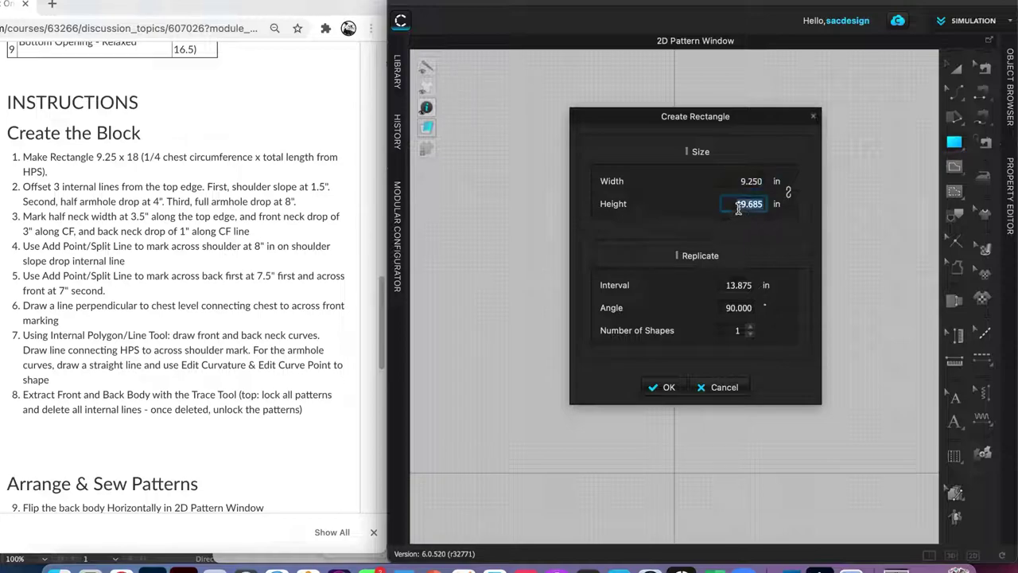
text(18)
click(650, 385)
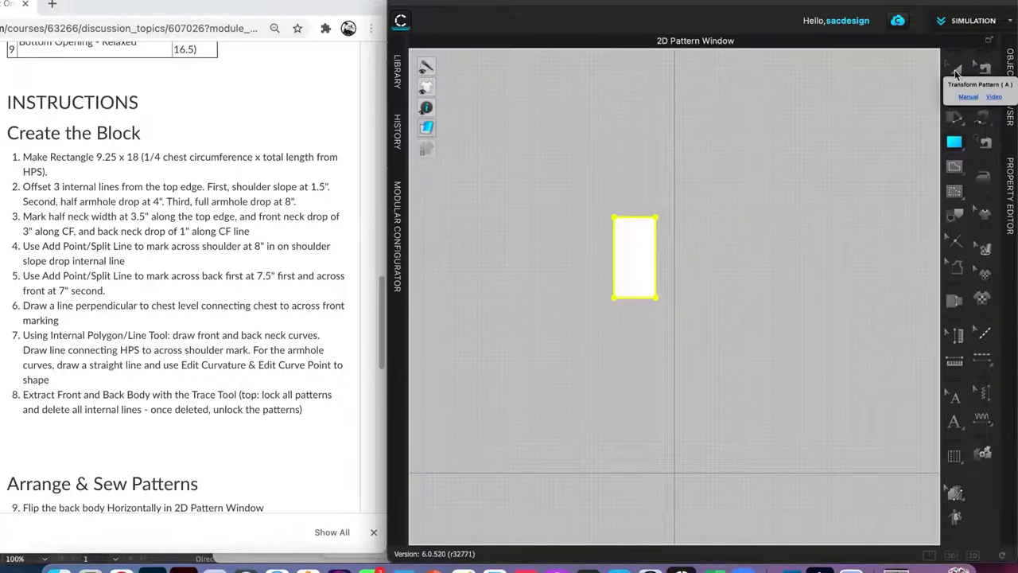
- Drag the rectangle down onto the horizontal centre line with Transform Pattern and centre it in view
click(957, 72)
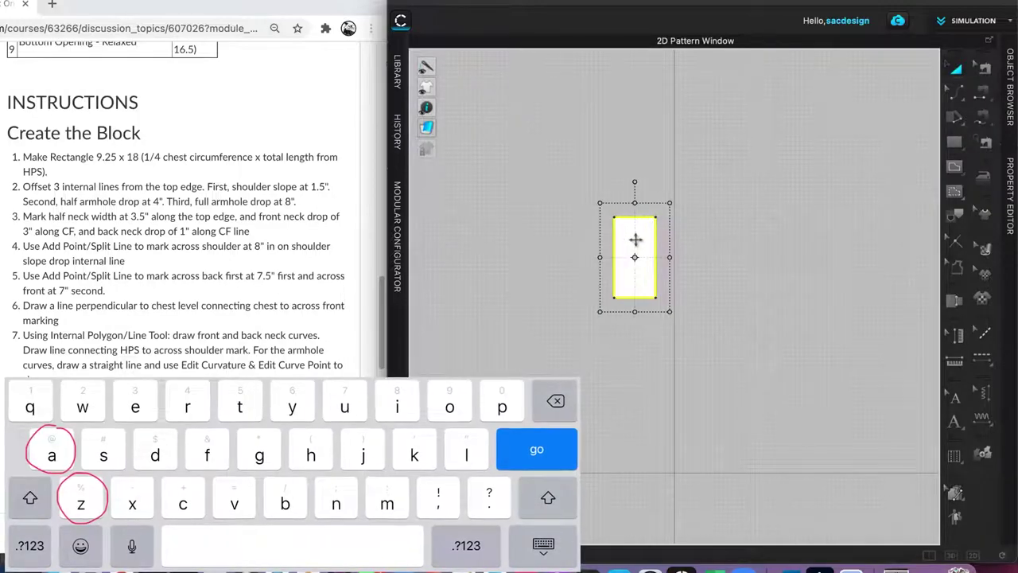
drag(635, 239, 676, 451)
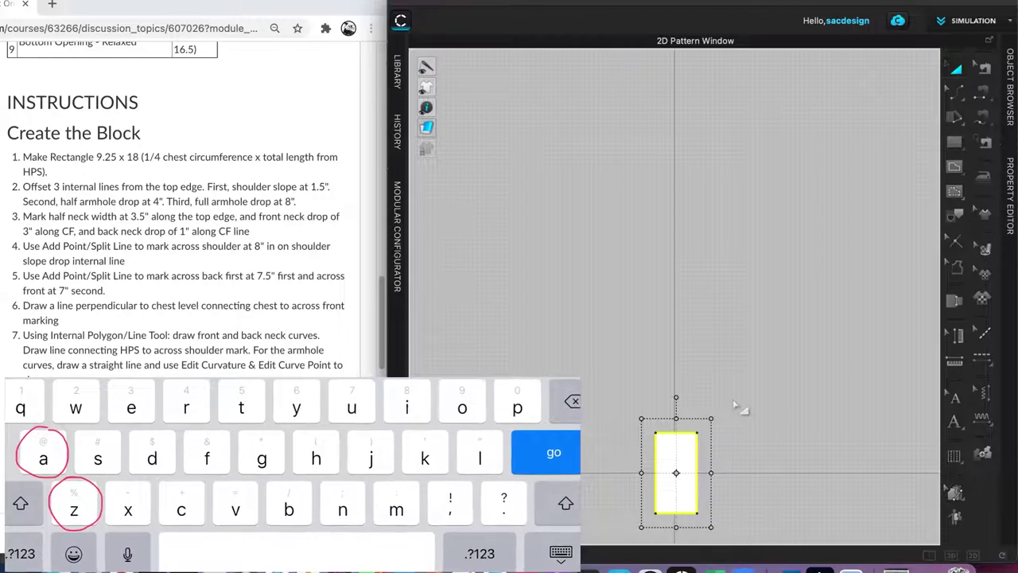
scroll(703, 435, up, 1)
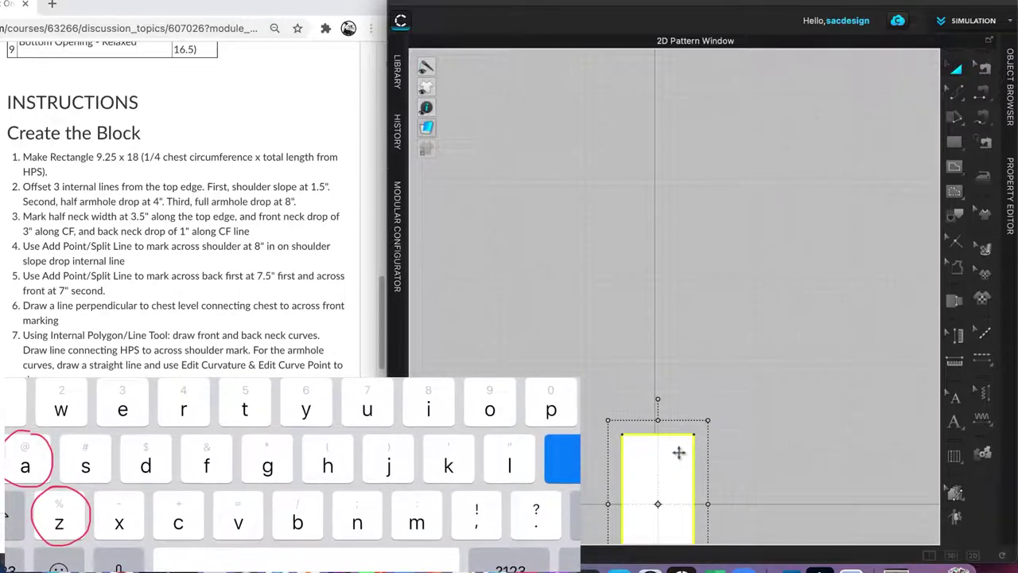
middle_drag(678, 452, 666, 257)
scroll(668, 266, up, 5)
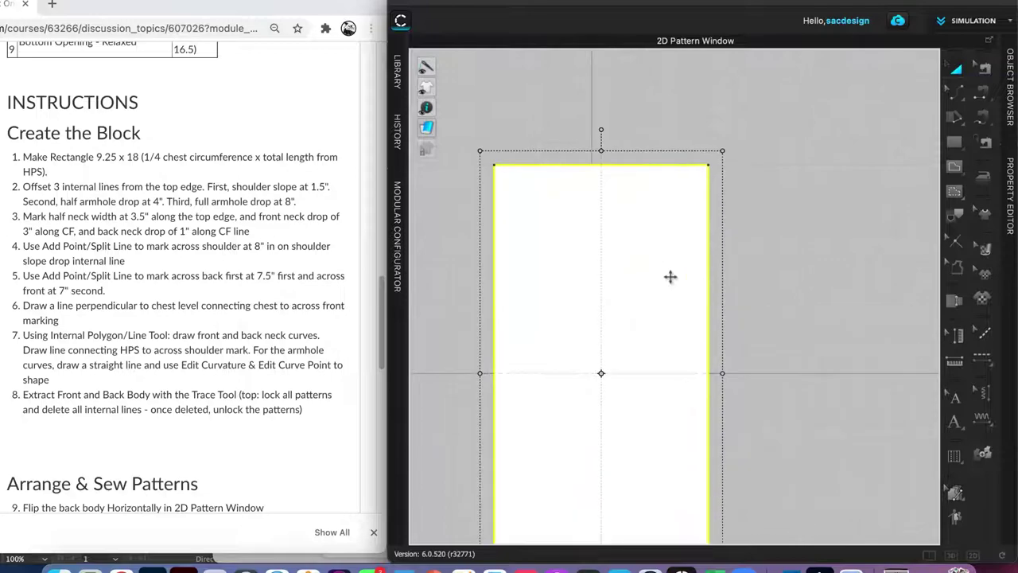
scroll(671, 276, down, 3)
middle_drag(659, 298, 698, 288)
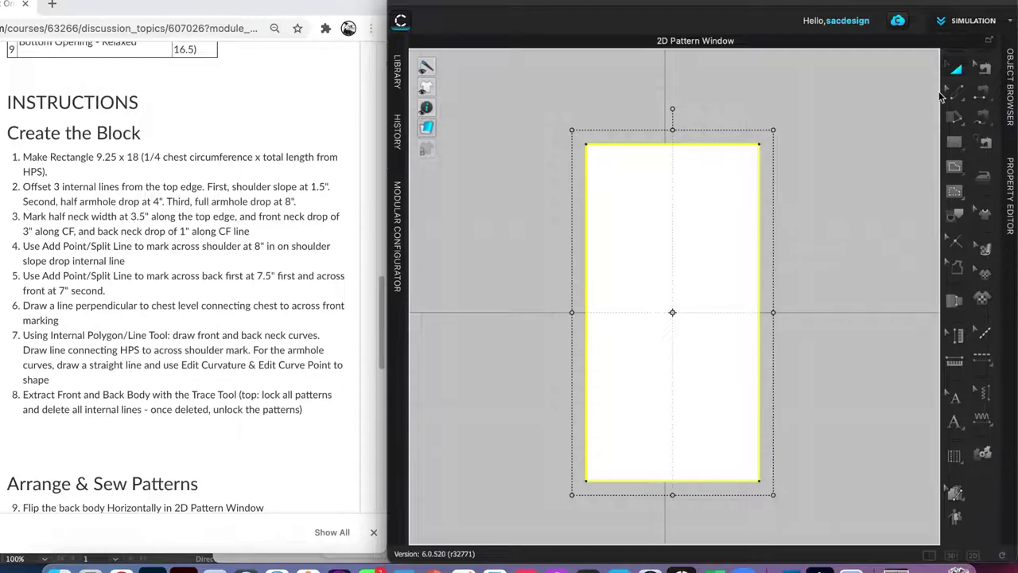
- Switch to Edit Pattern and select the rectangle's 9.25 in top edge
click(955, 72)
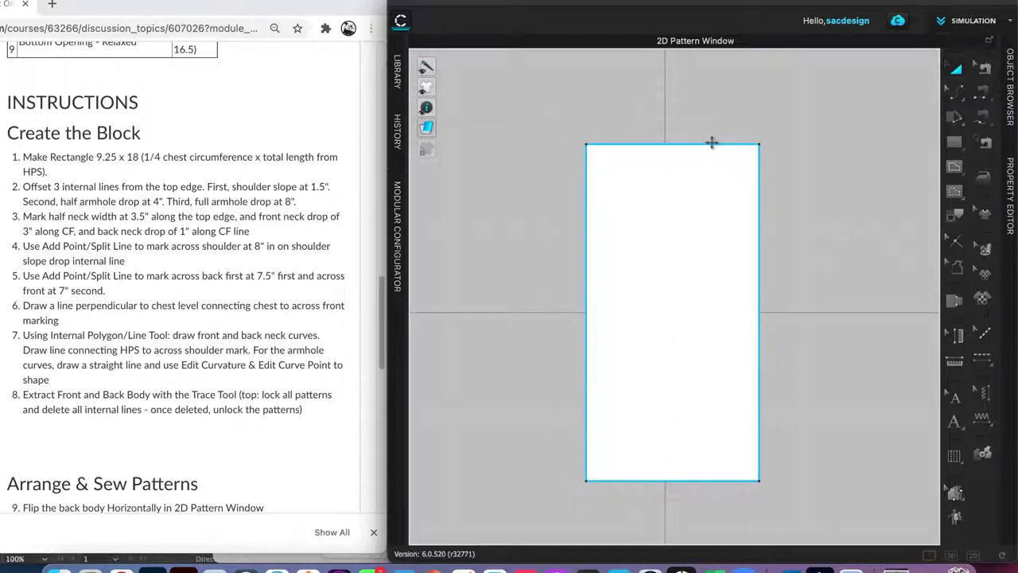
click(713, 144)
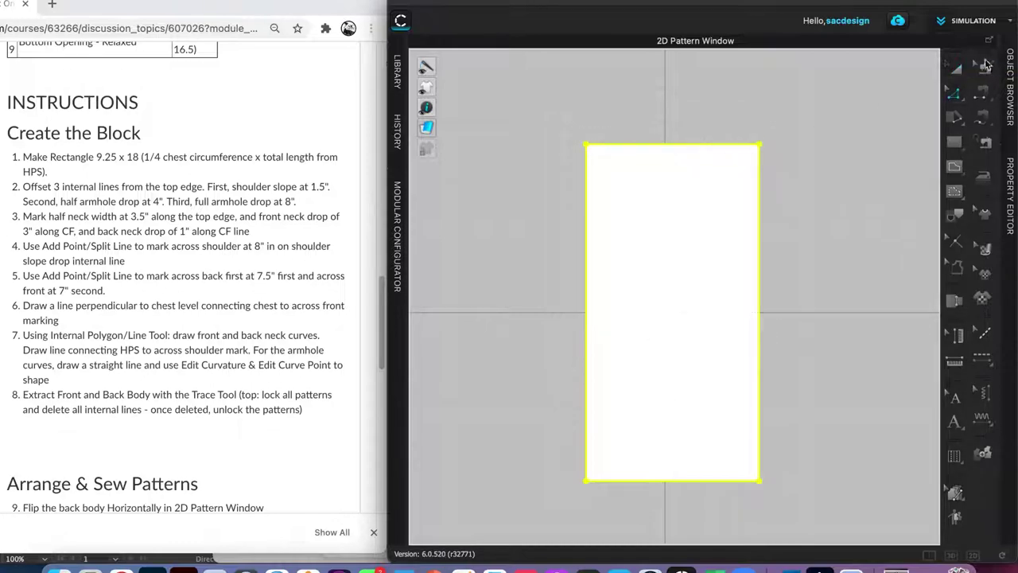
click(943, 121)
drag(943, 121, 826, 128)
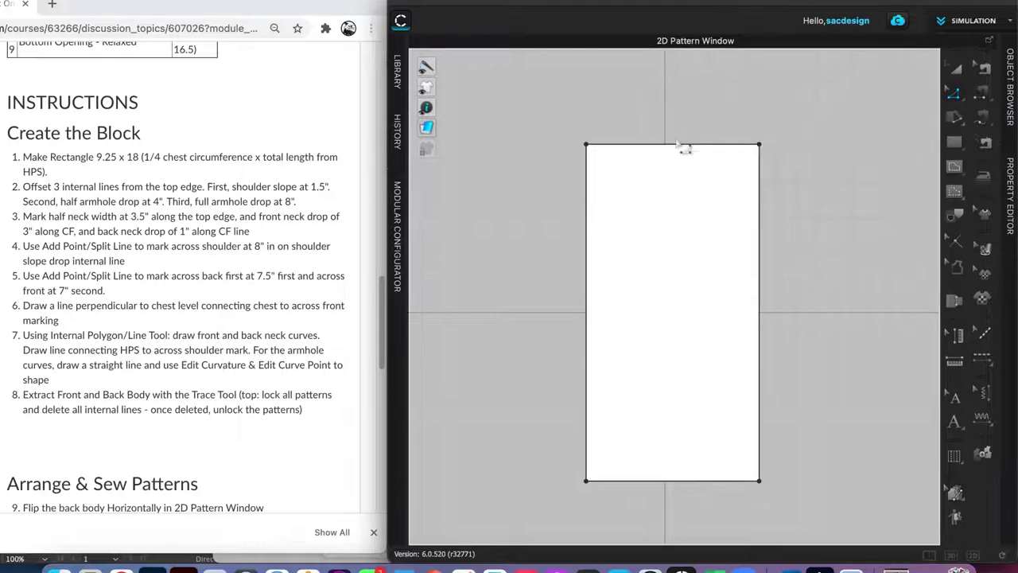
click(686, 146)
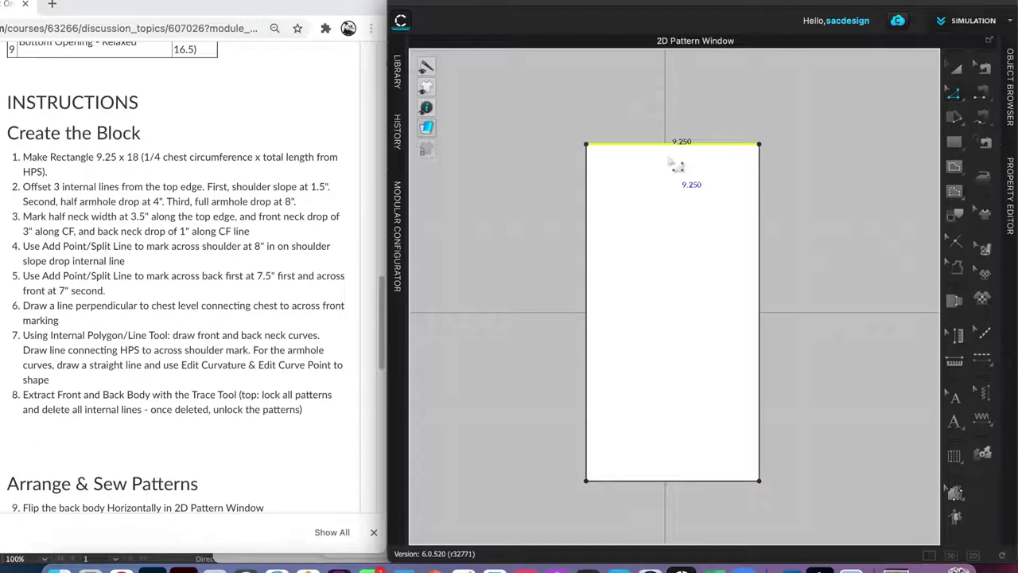
- Offset the top edge as a 1.5 in internal shoulder slope line
right_click(677, 141)
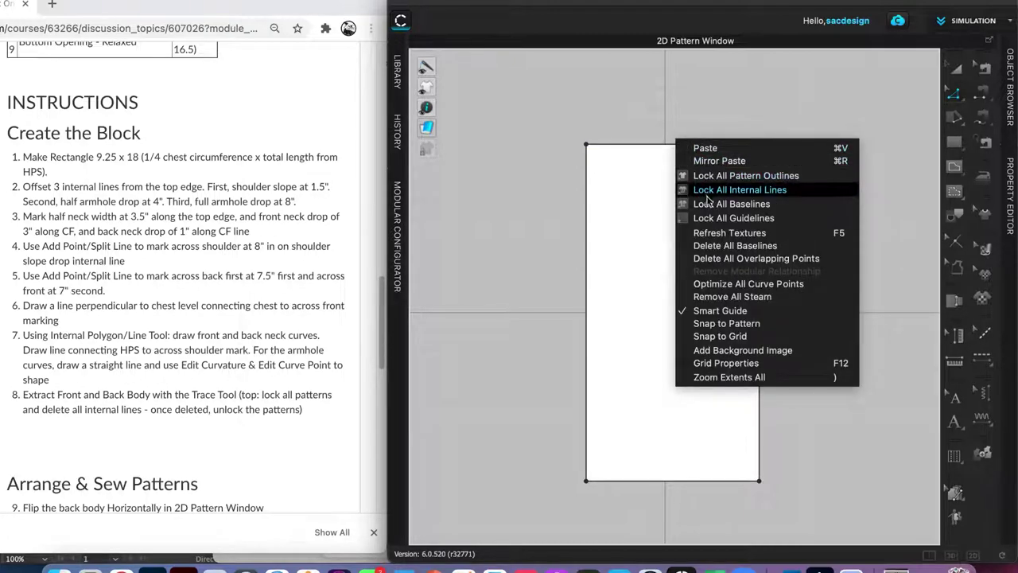
click(655, 146)
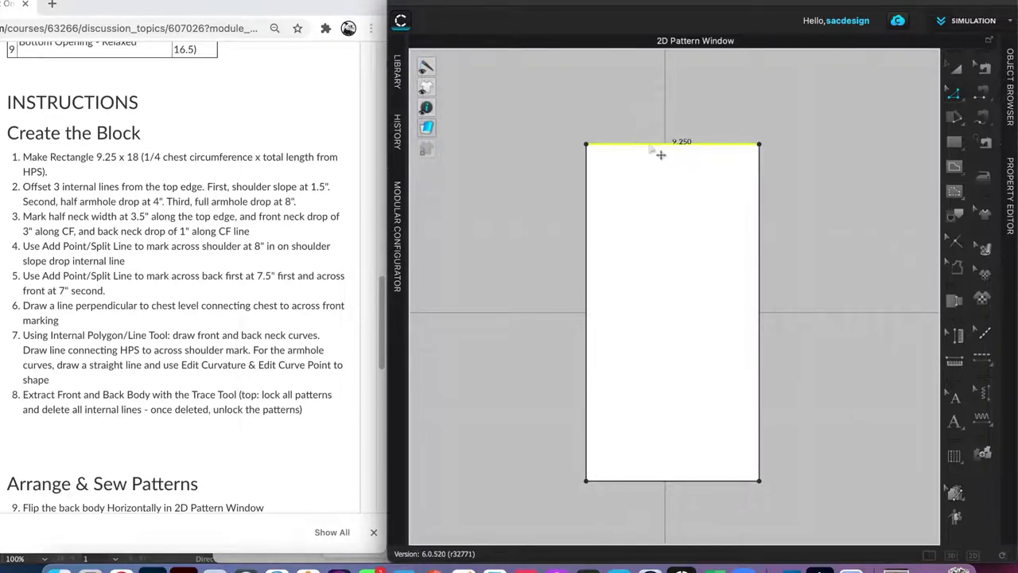
right_click(650, 146)
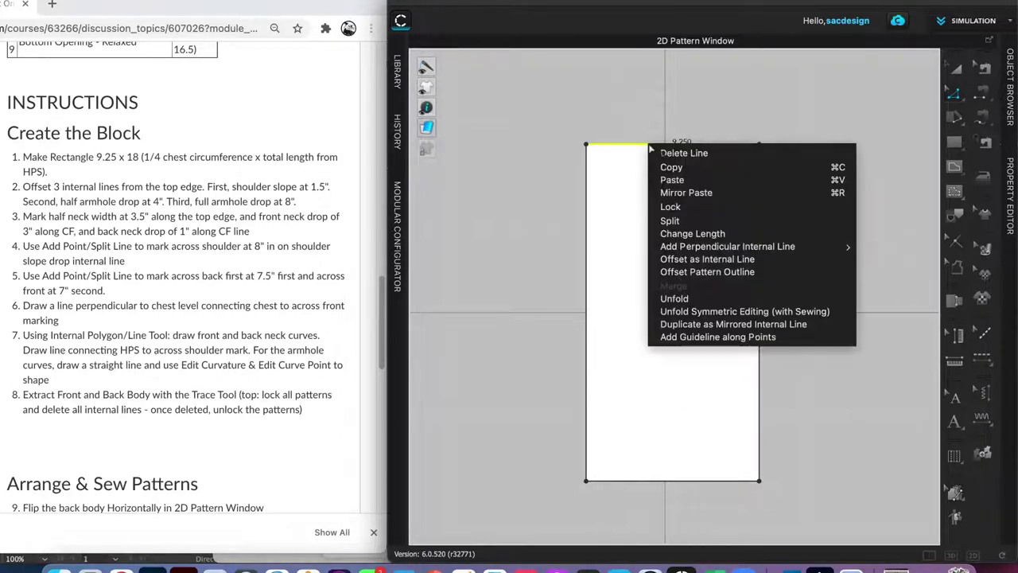
click(711, 263)
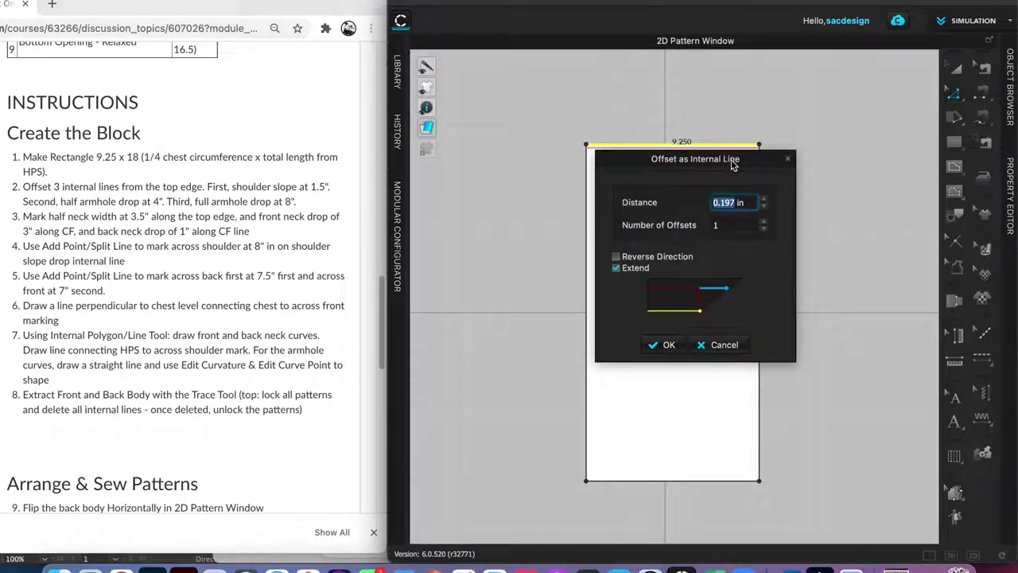
drag(733, 162, 768, 233)
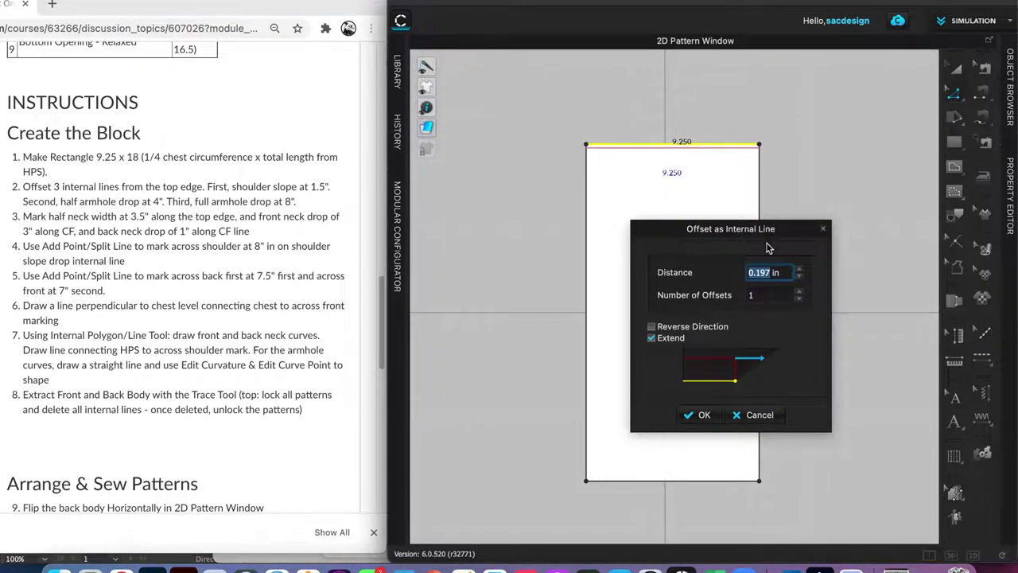
text(1.5)
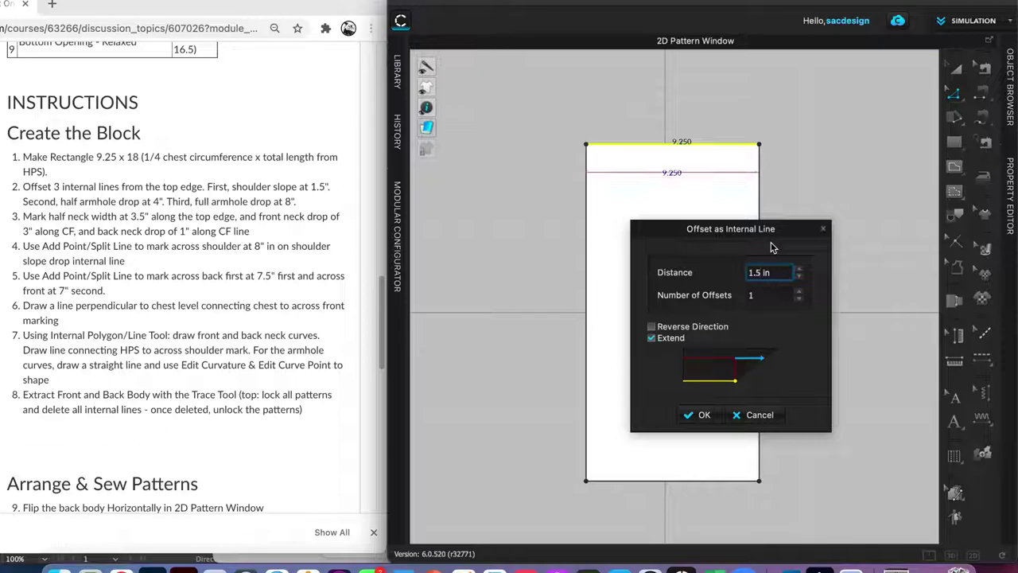
click(697, 416)
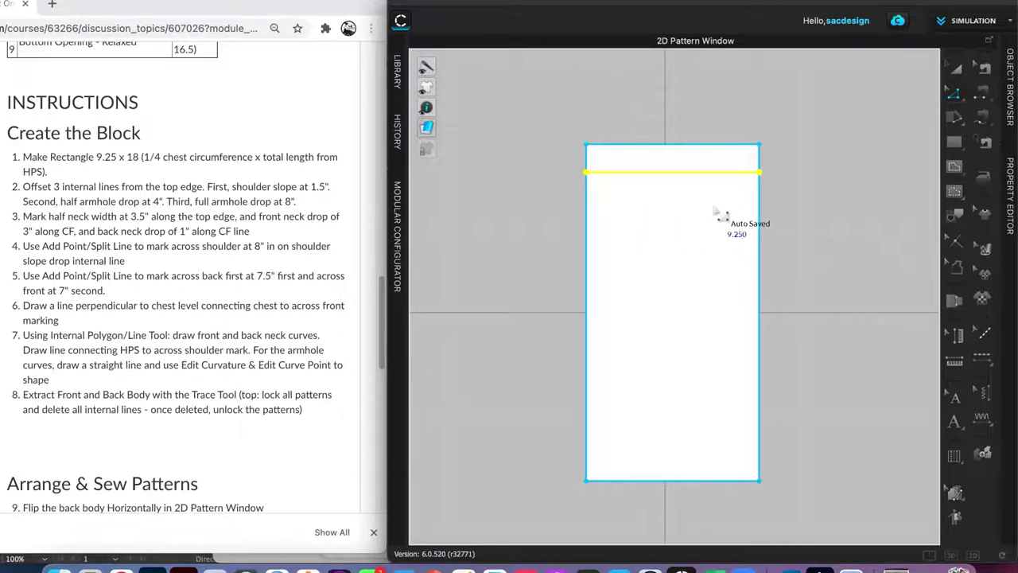
- Add two internal offset lines from the top edge at 4 in spacing, then check them
click(710, 155)
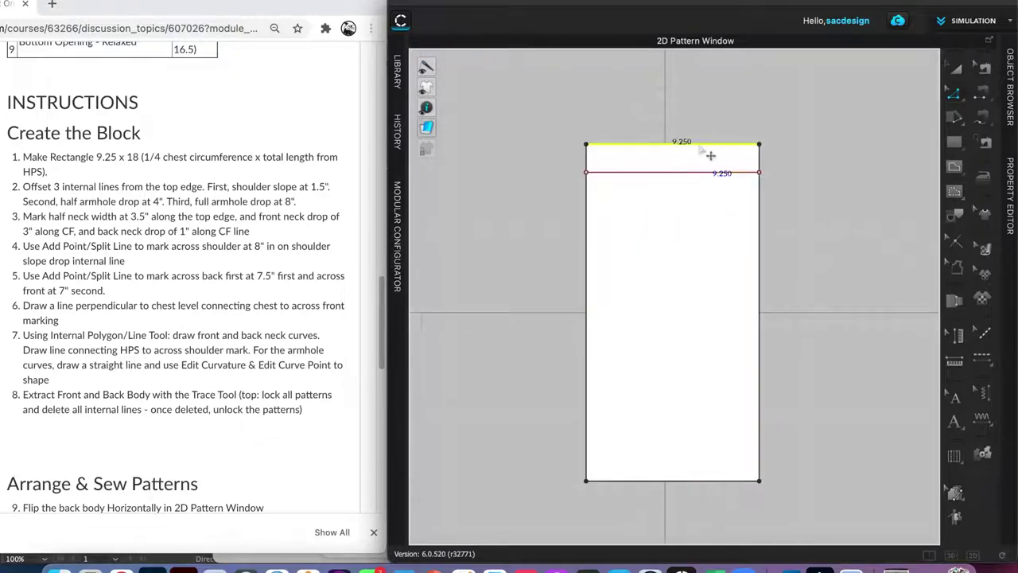
right_click(711, 155)
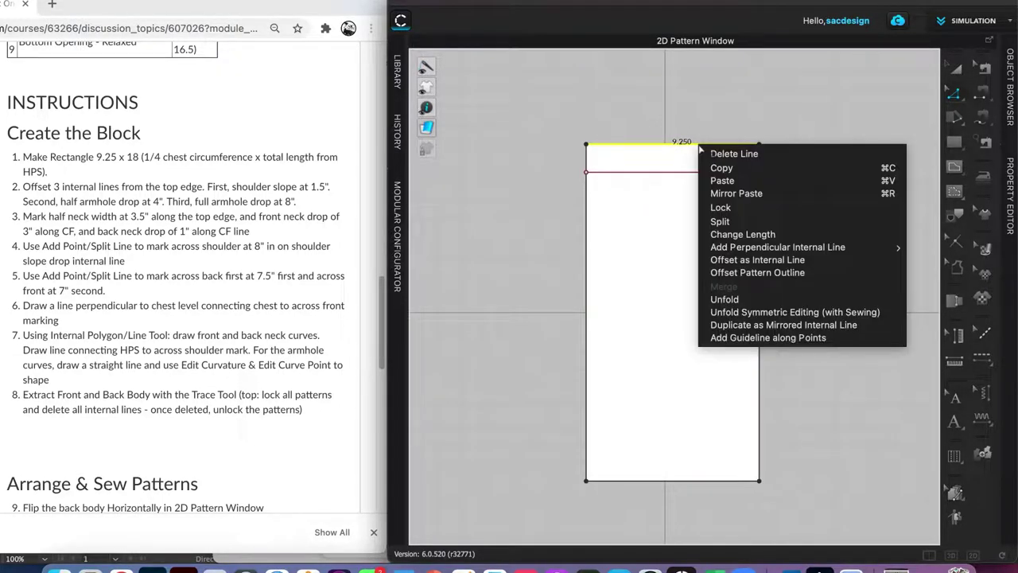
click(732, 260)
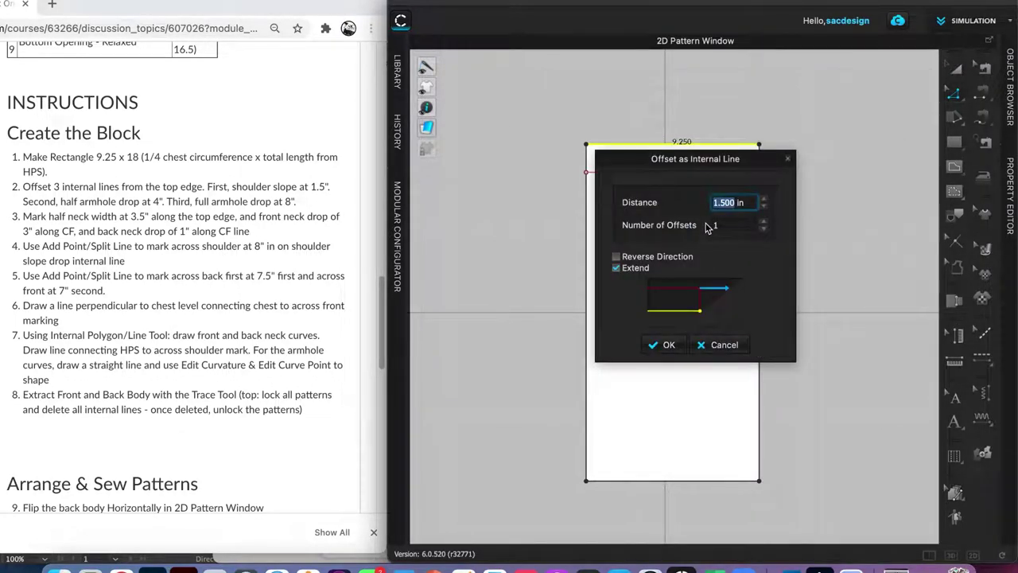
text(4)
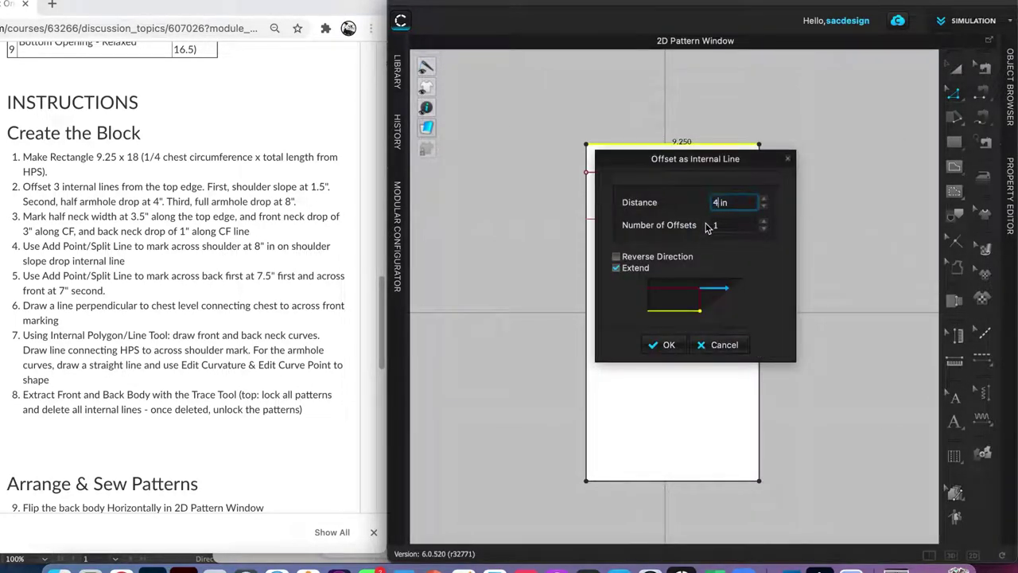
click(763, 222)
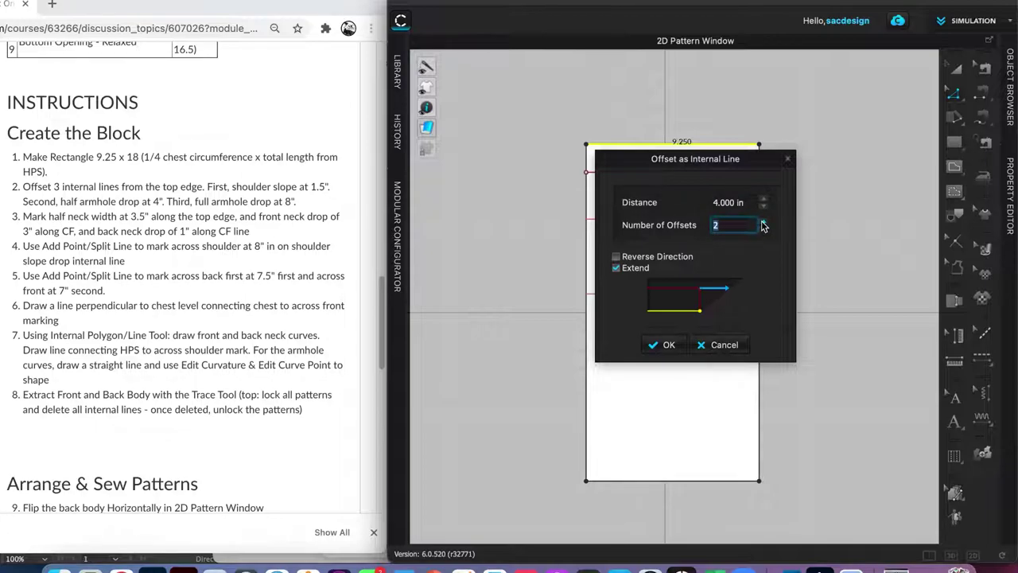
click(670, 346)
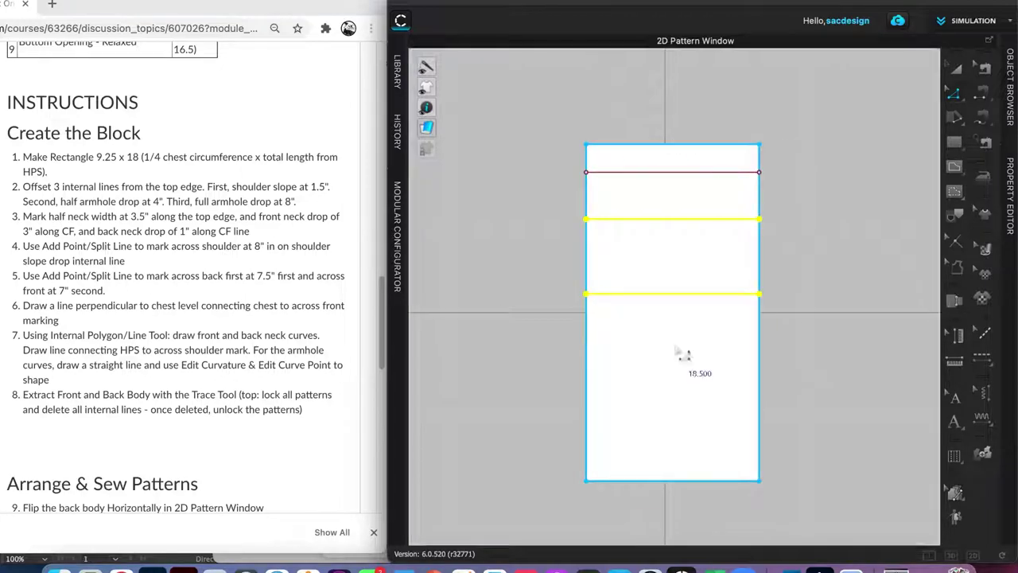
click(689, 301)
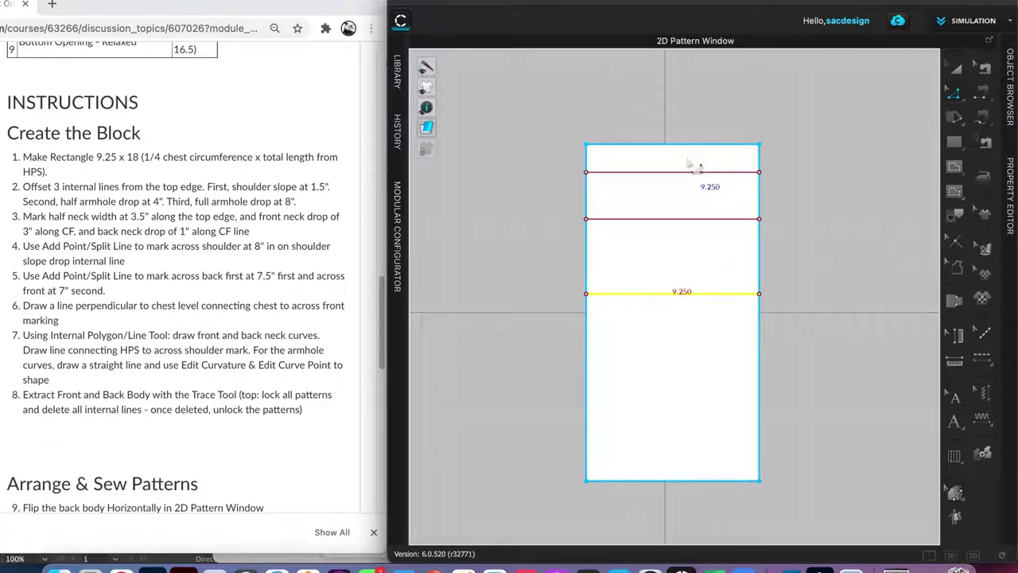
click(671, 219)
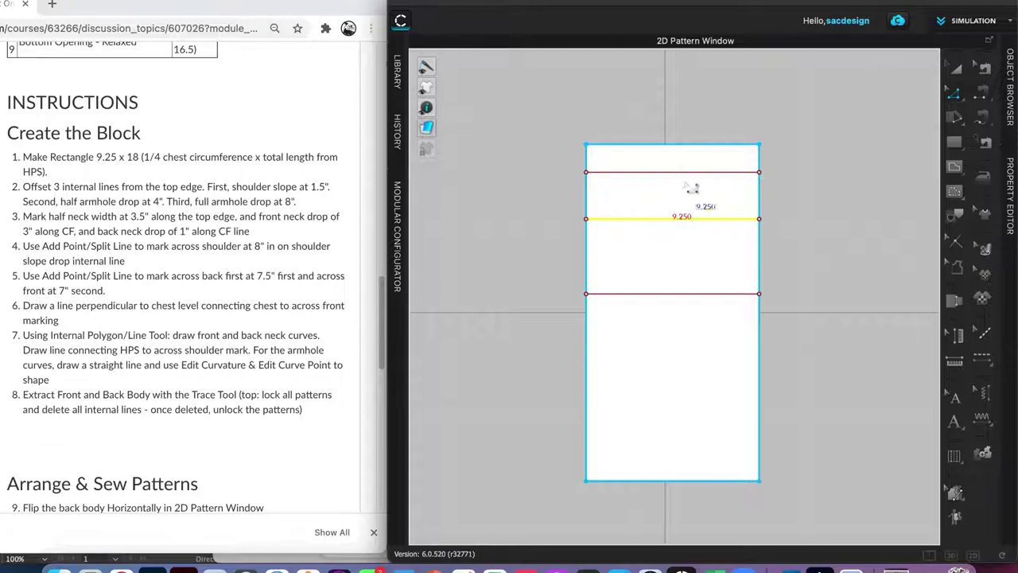
- Add one more internal line offset 8 in from the top edge and clear the selection
click(674, 145)
right_click(673, 144)
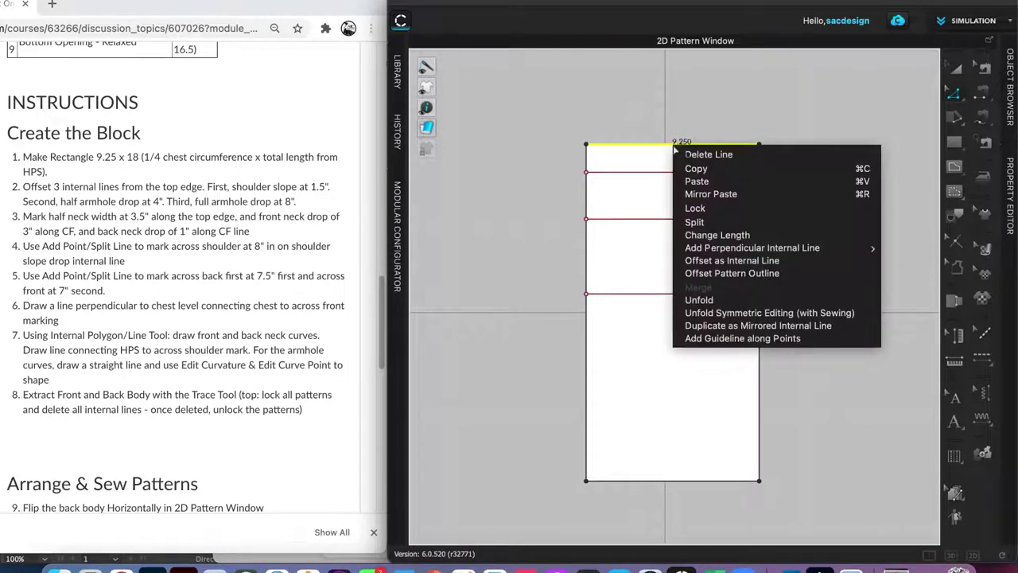
click(727, 261)
text(8)
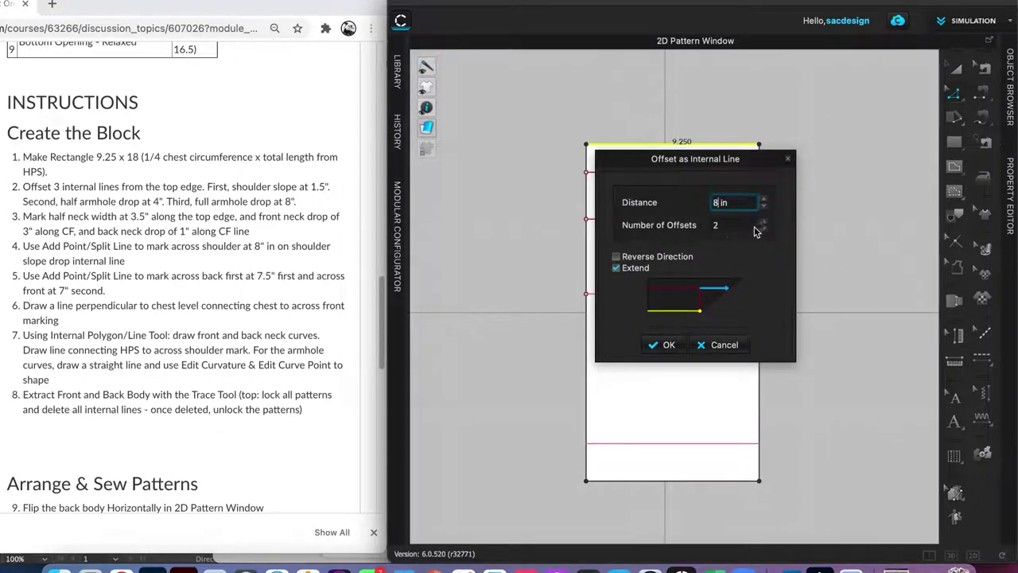
click(764, 228)
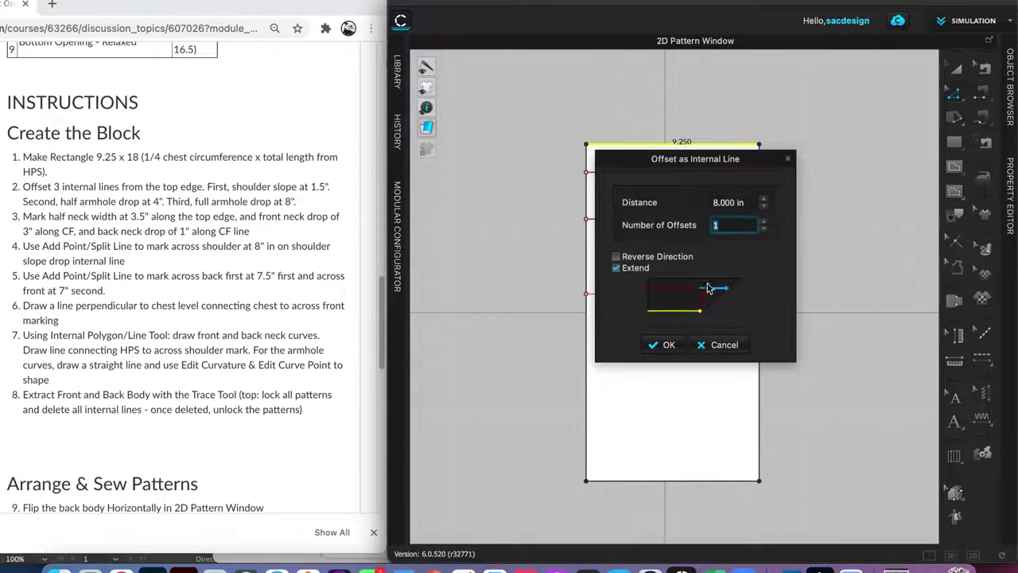
click(667, 345)
key(Escape)
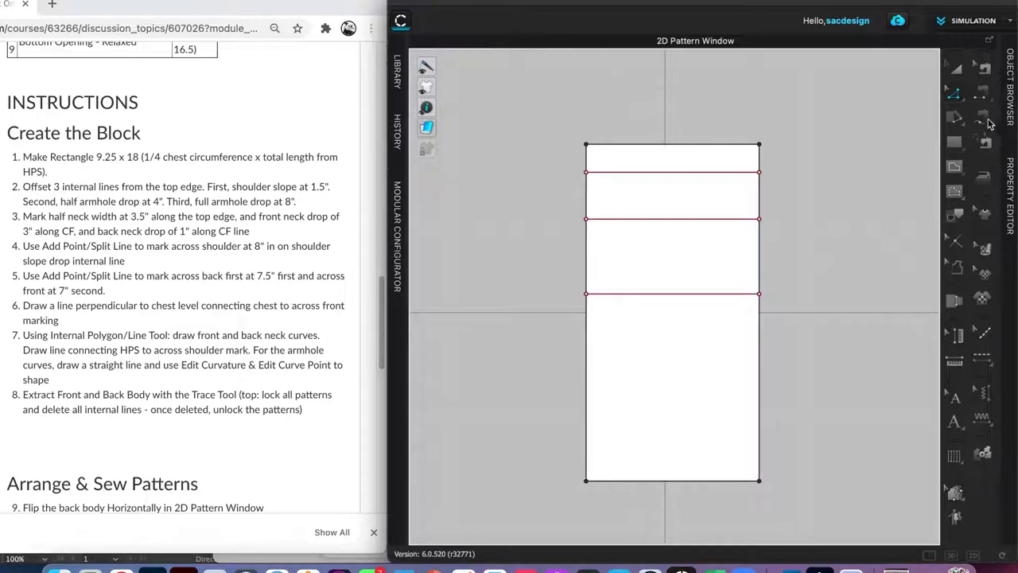
- Split the rectangle's top edge with Line 1 set to 3.5 in for the half neck width
click(959, 95)
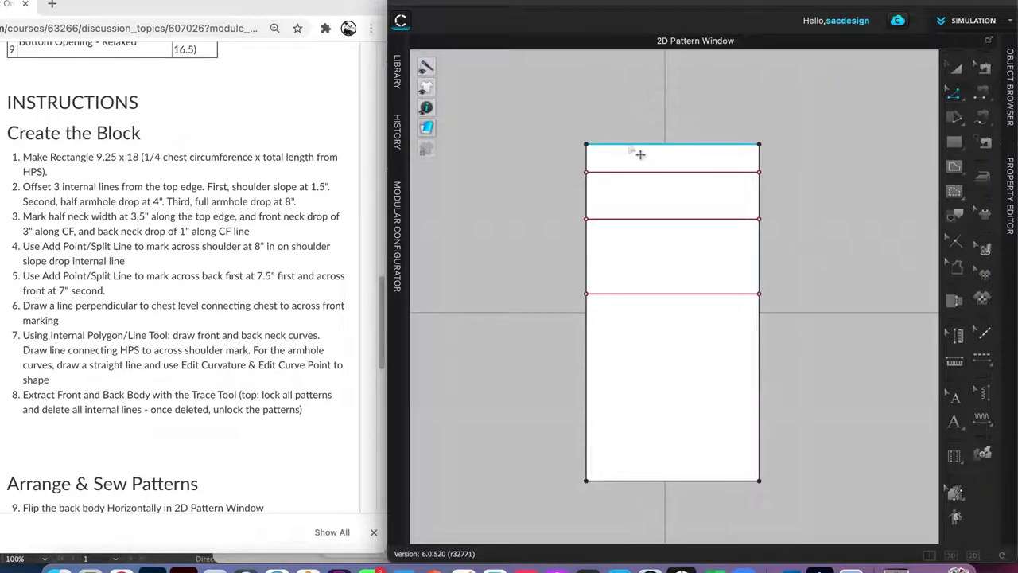
right_click(629, 146)
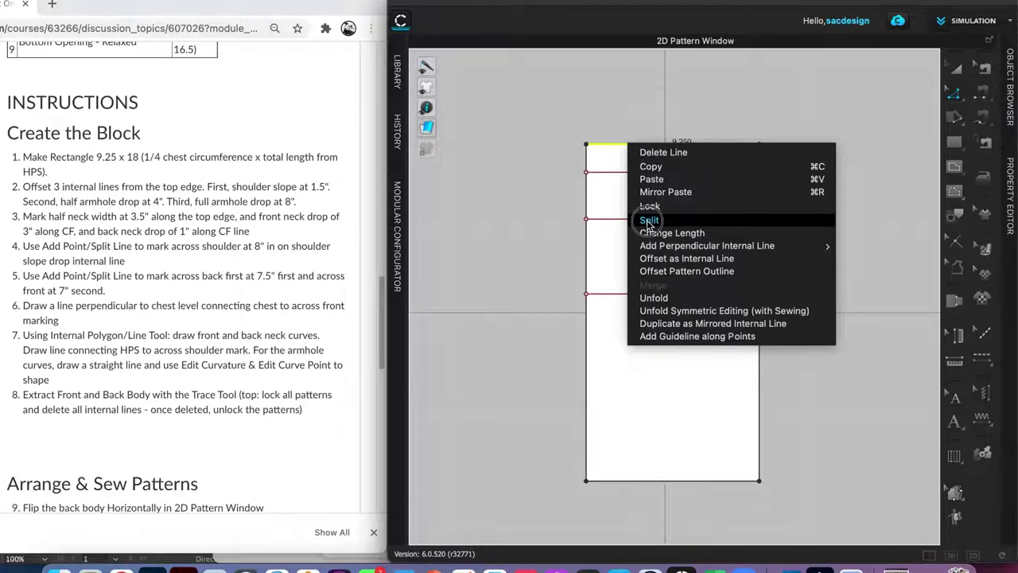
click(647, 221)
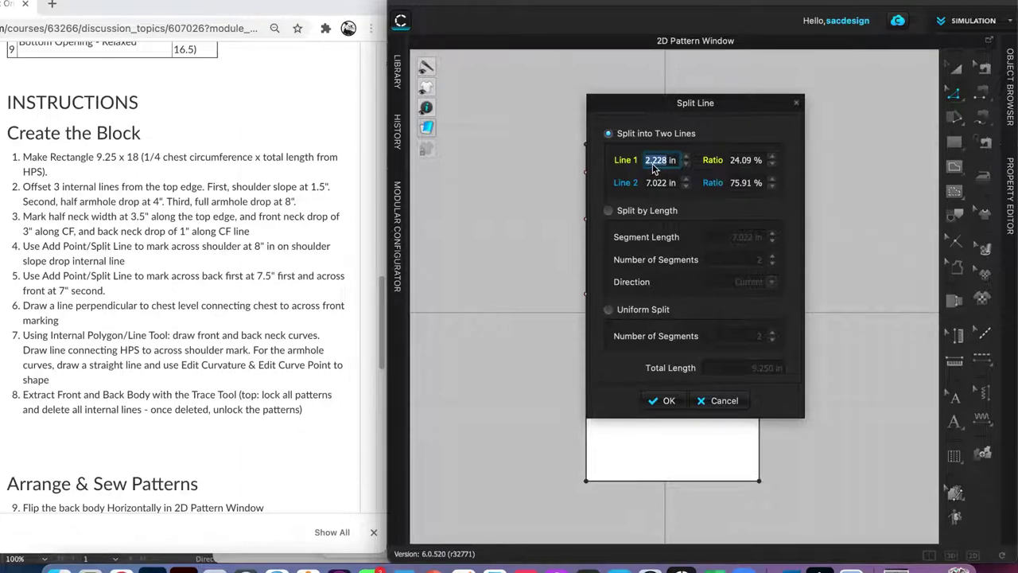
text(3.5)
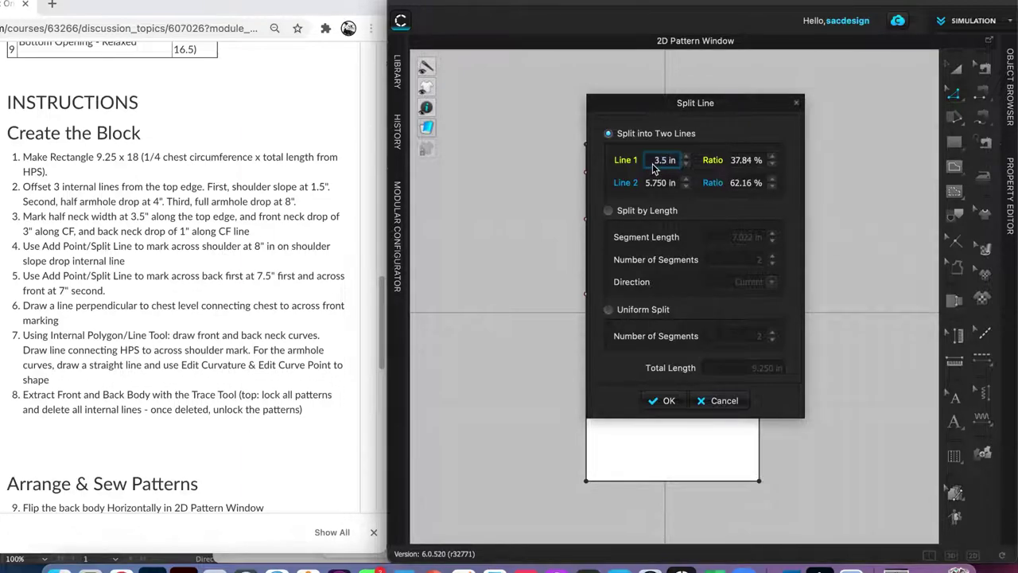
click(666, 400)
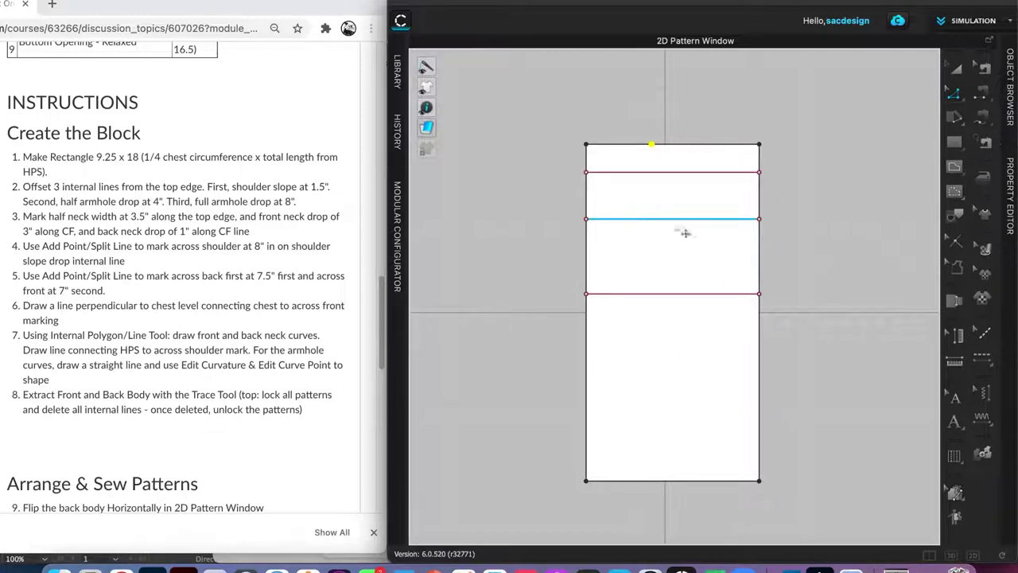
- Split the block's left edge with Line 1 at 3 in for the front neck drop
click(586, 194)
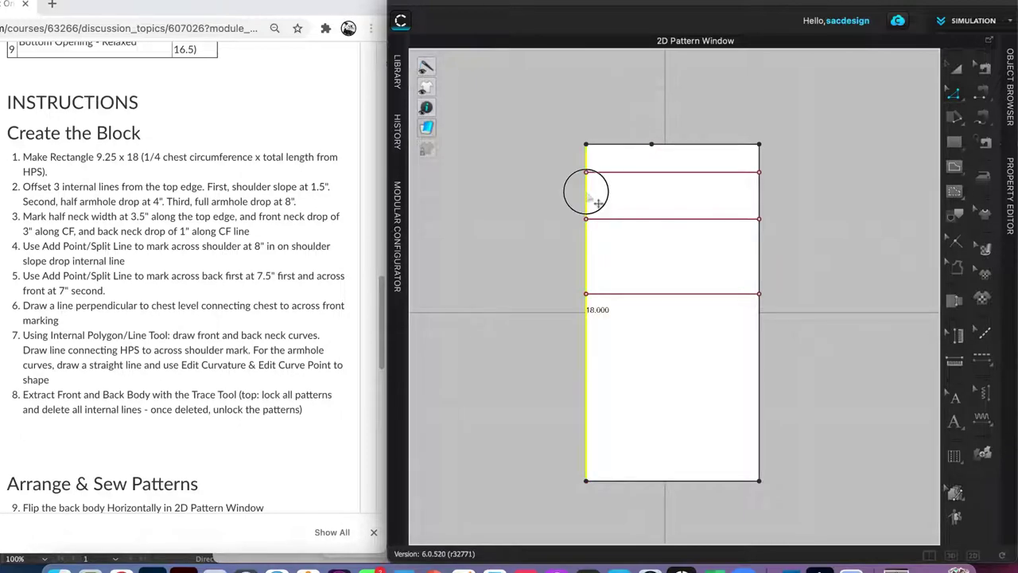
right_click(589, 195)
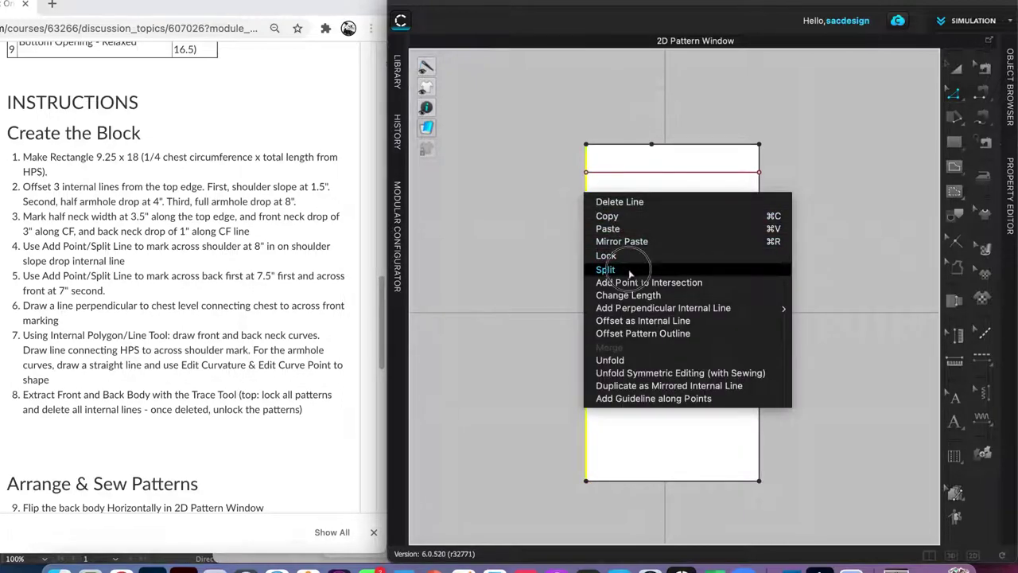
click(606, 269)
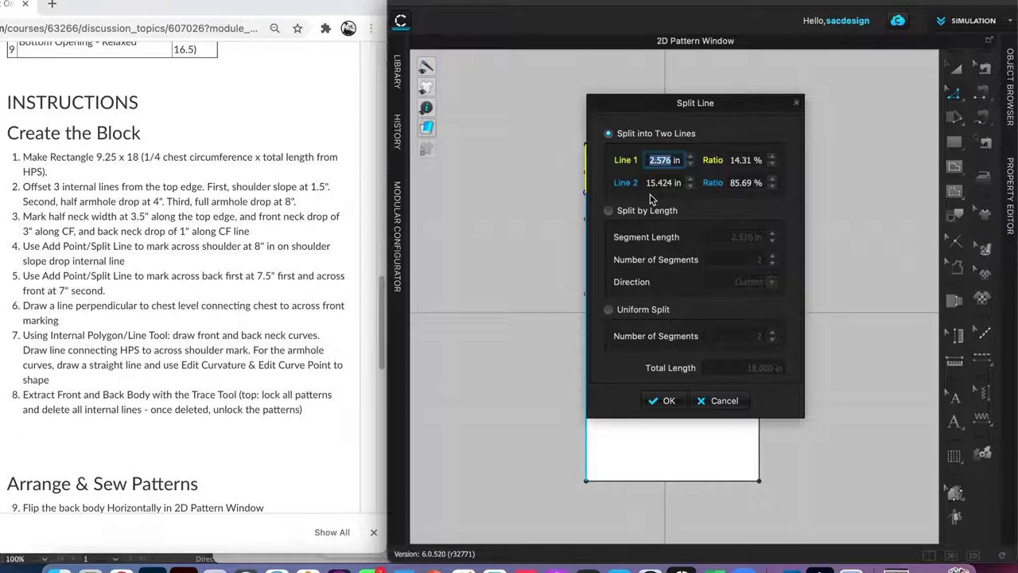
text(3)
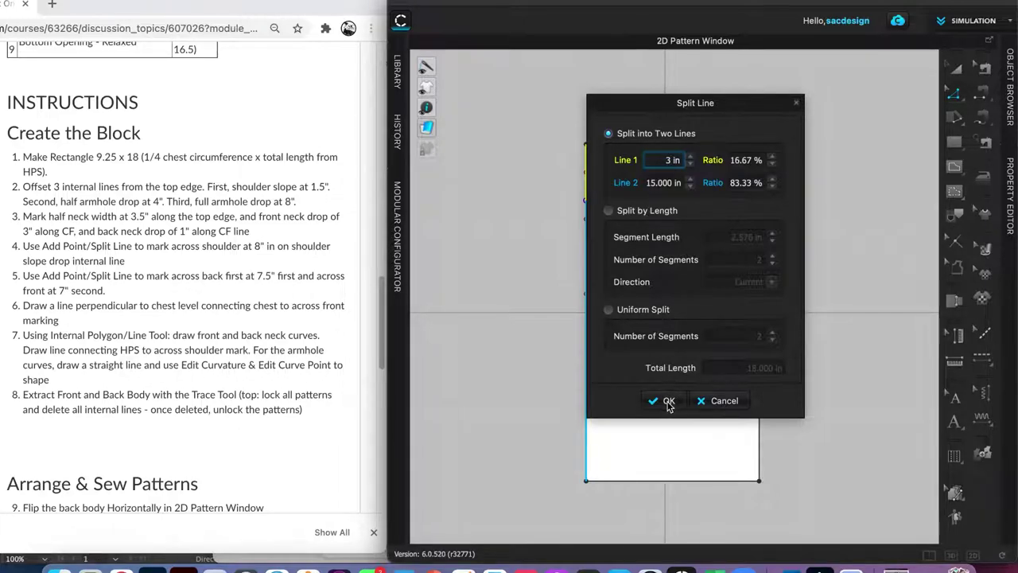
click(668, 401)
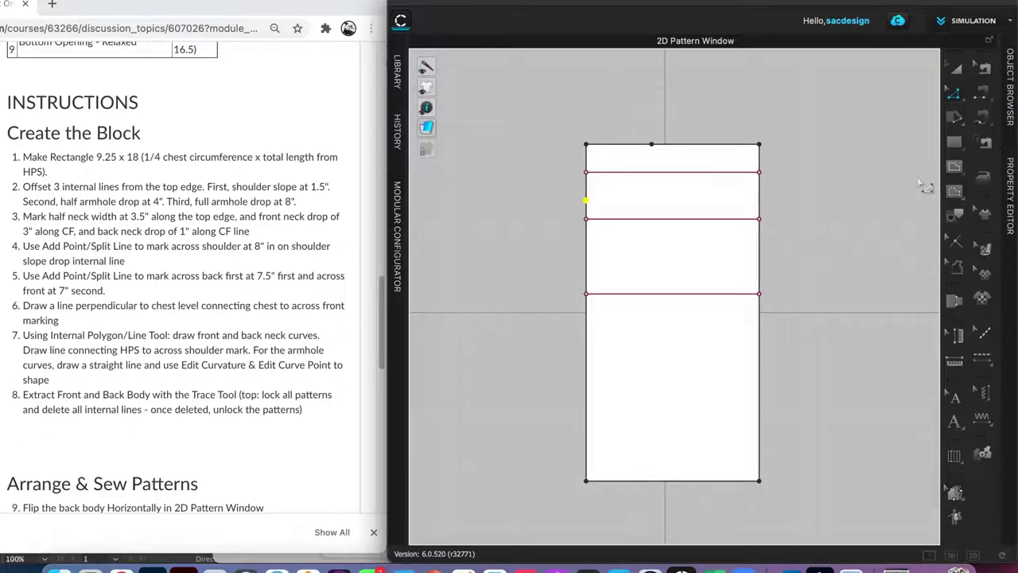
click(959, 97)
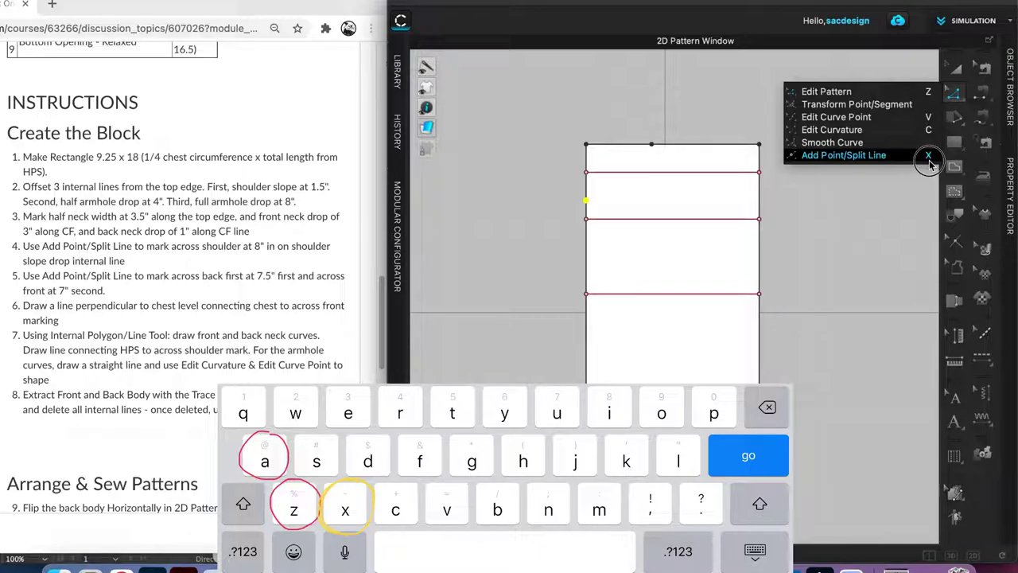
- With Add Point/Split Line, confirm a 3 in point and add a 1 in point on the left edge
click(928, 158)
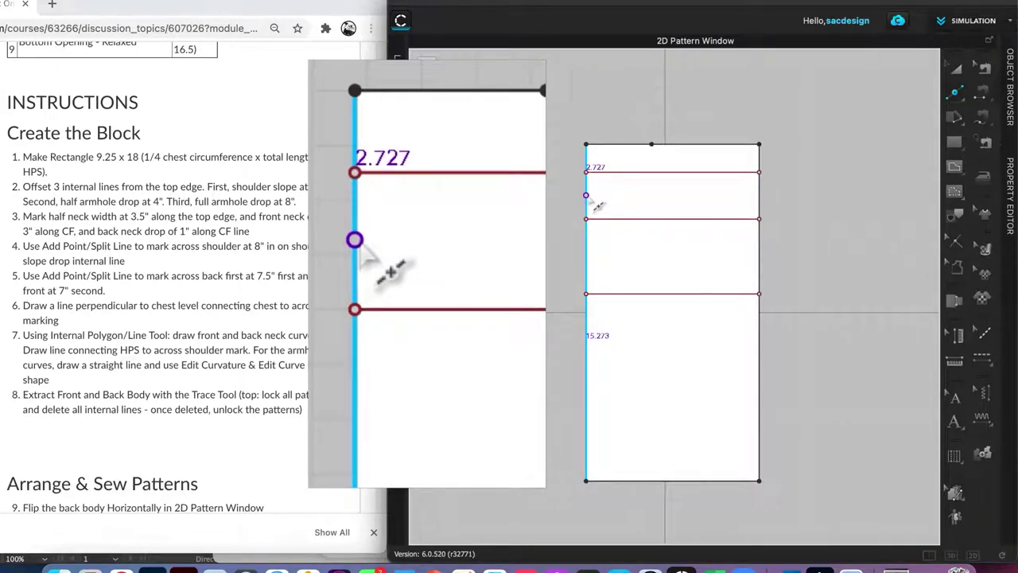
click(586, 196)
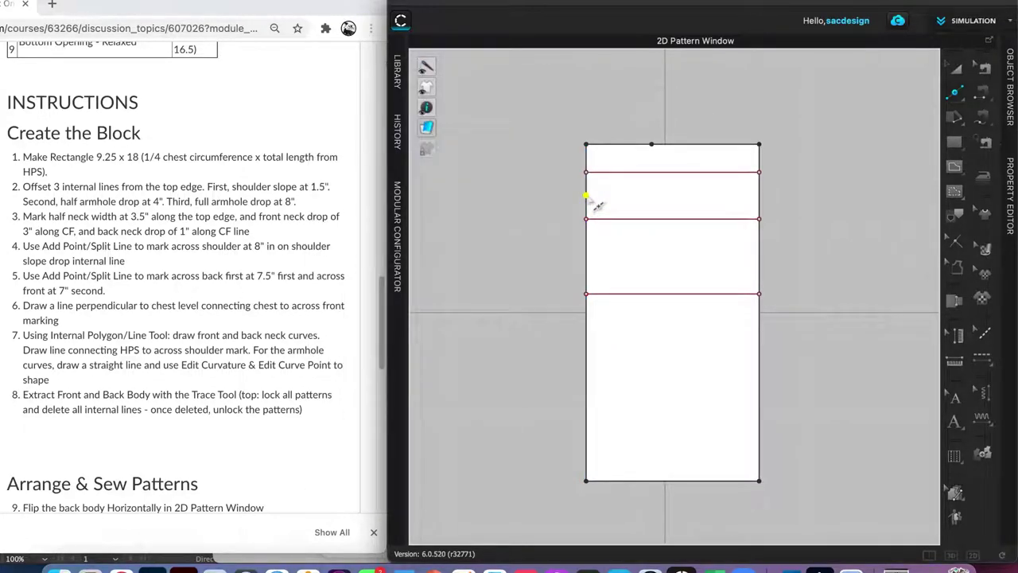
right_click(587, 193)
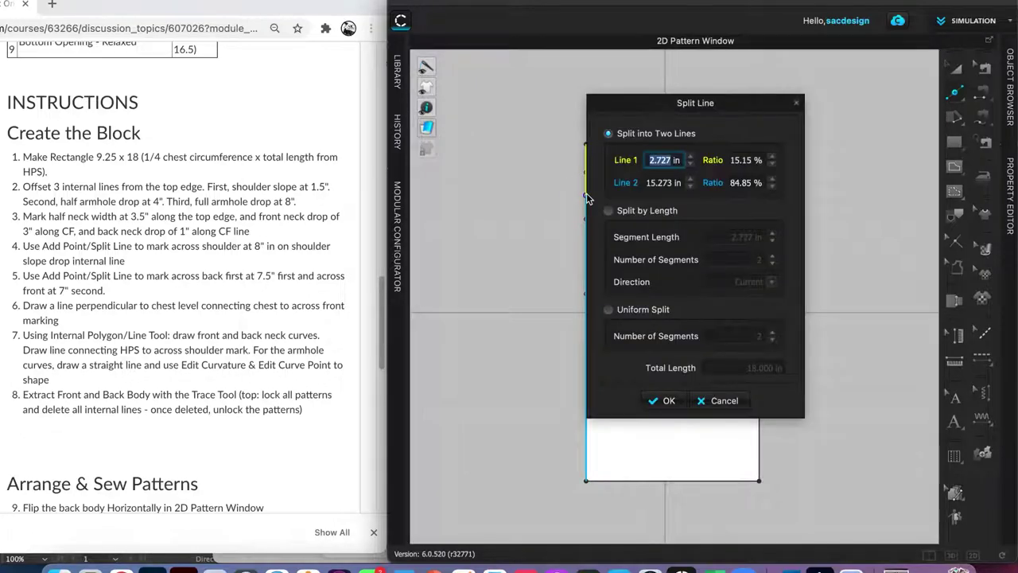
click(667, 401)
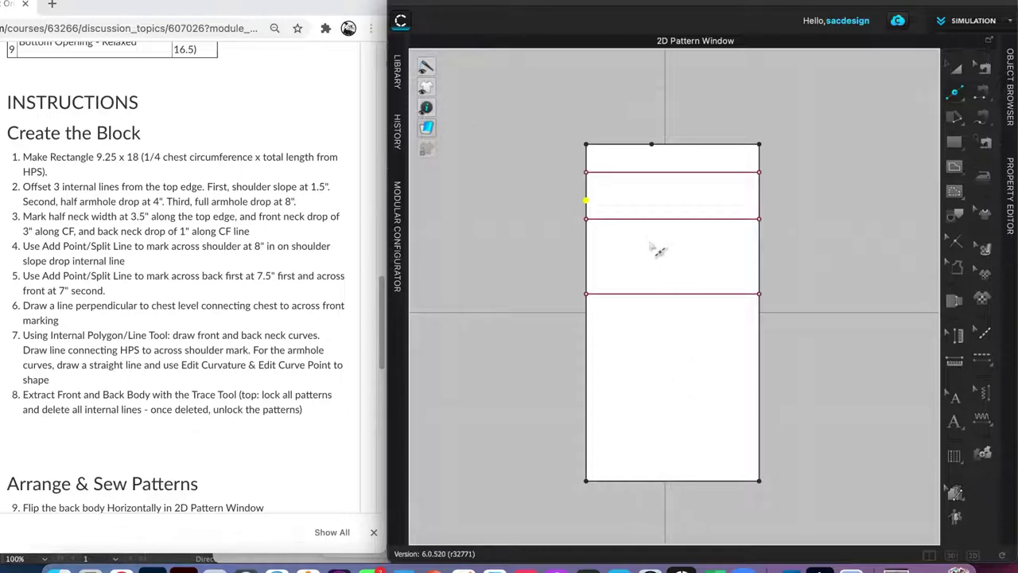
click(598, 171)
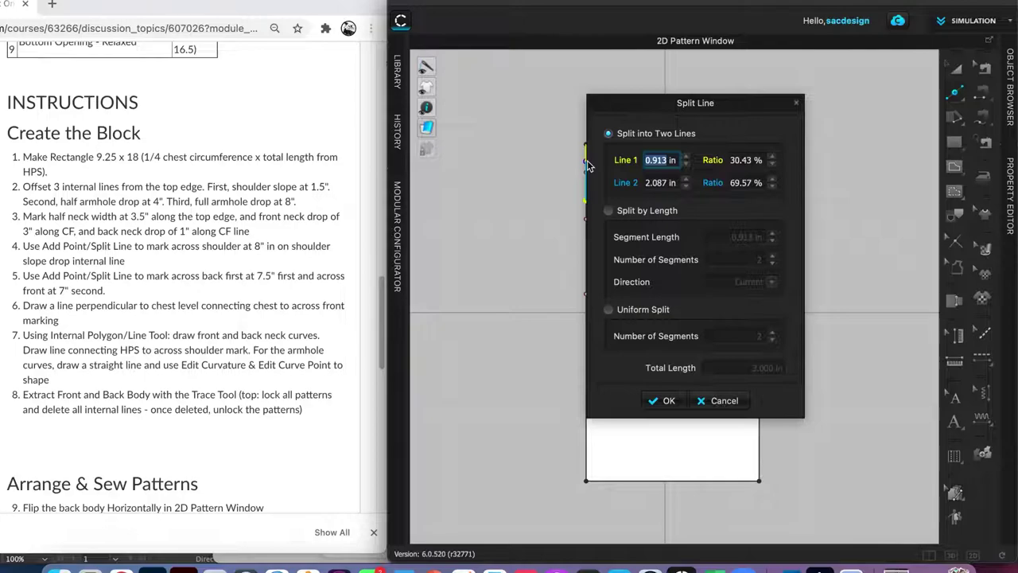
text(1)
click(671, 402)
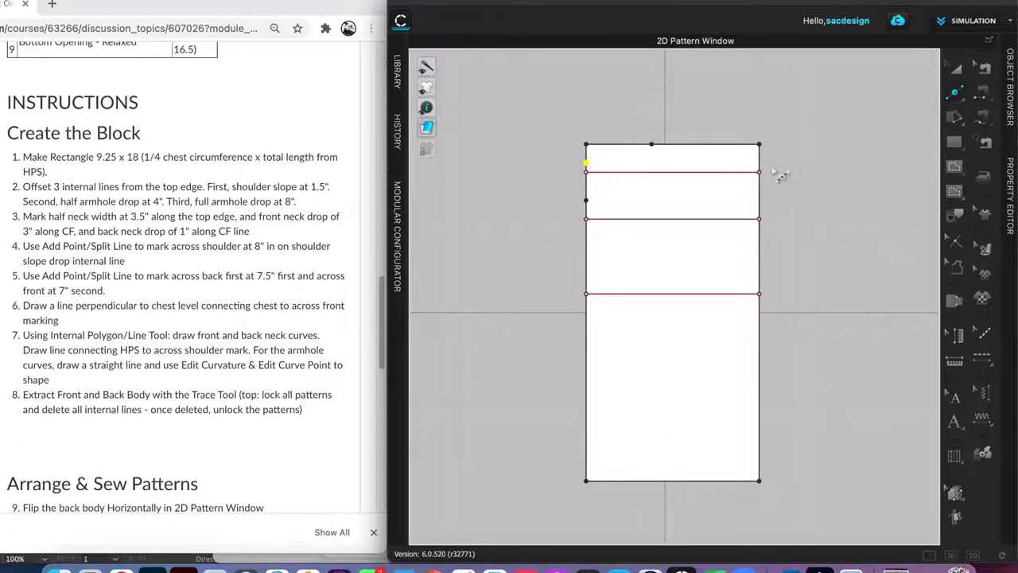
click(956, 93)
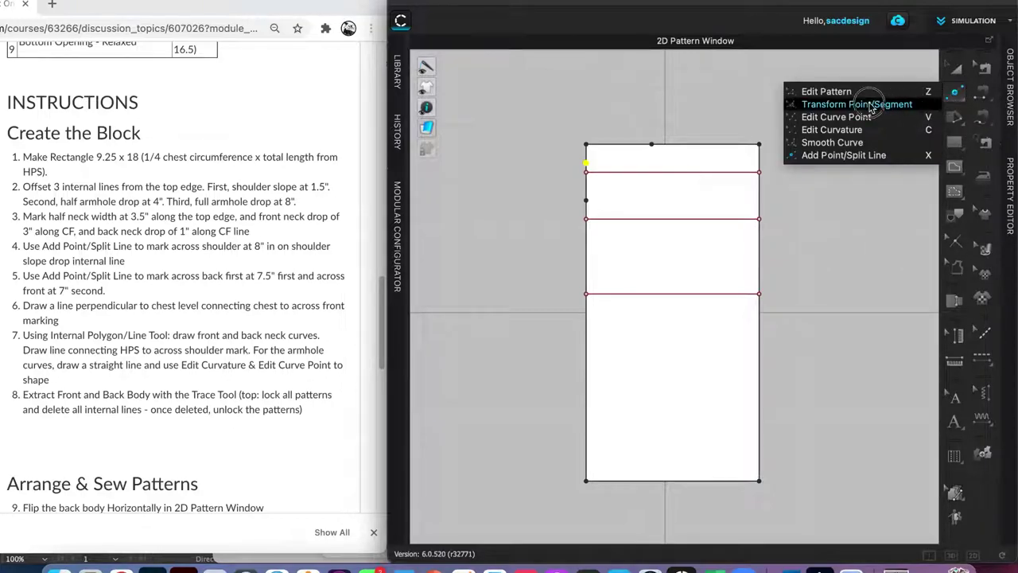
click(827, 91)
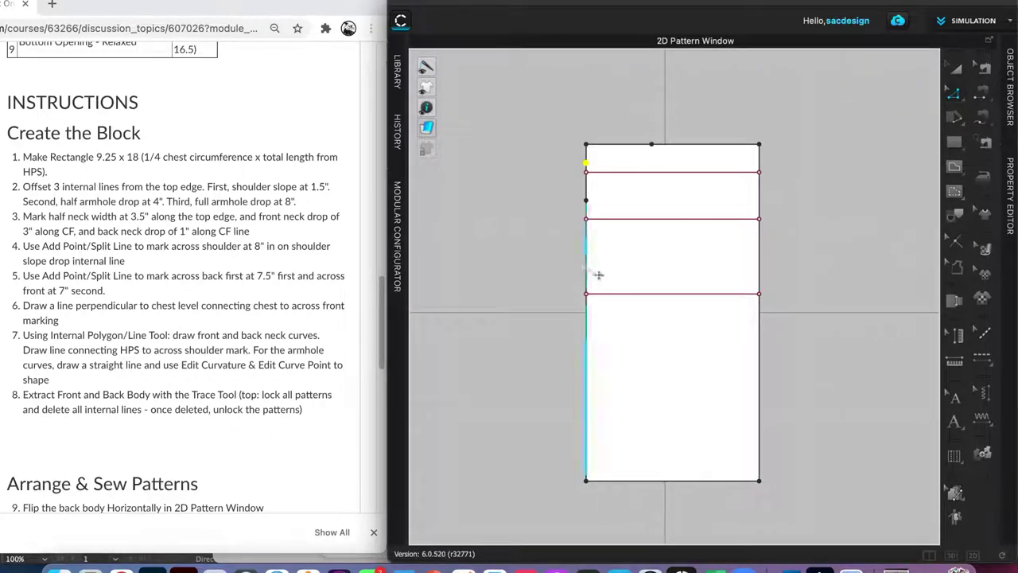
click(708, 481)
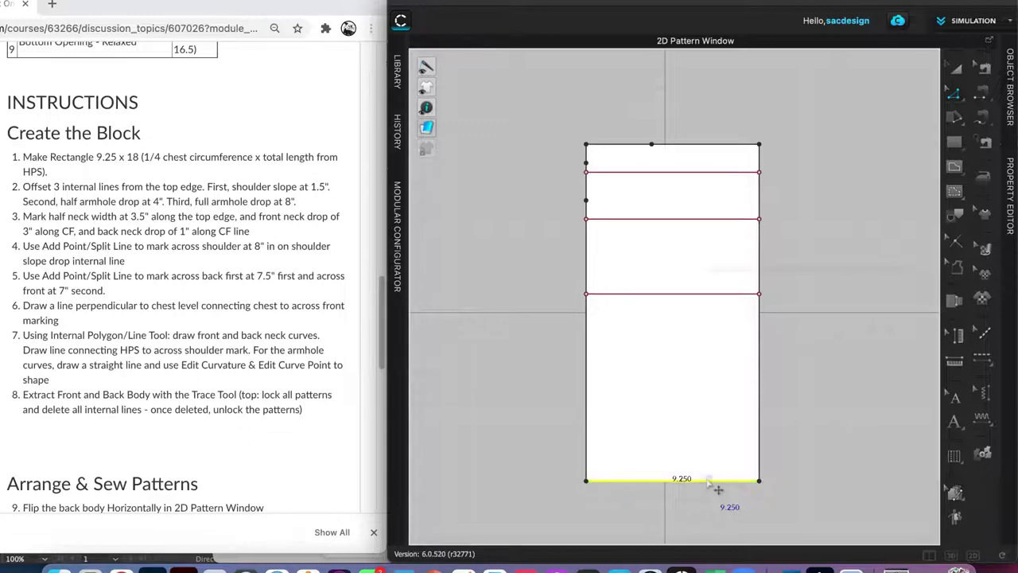
right_click(708, 480)
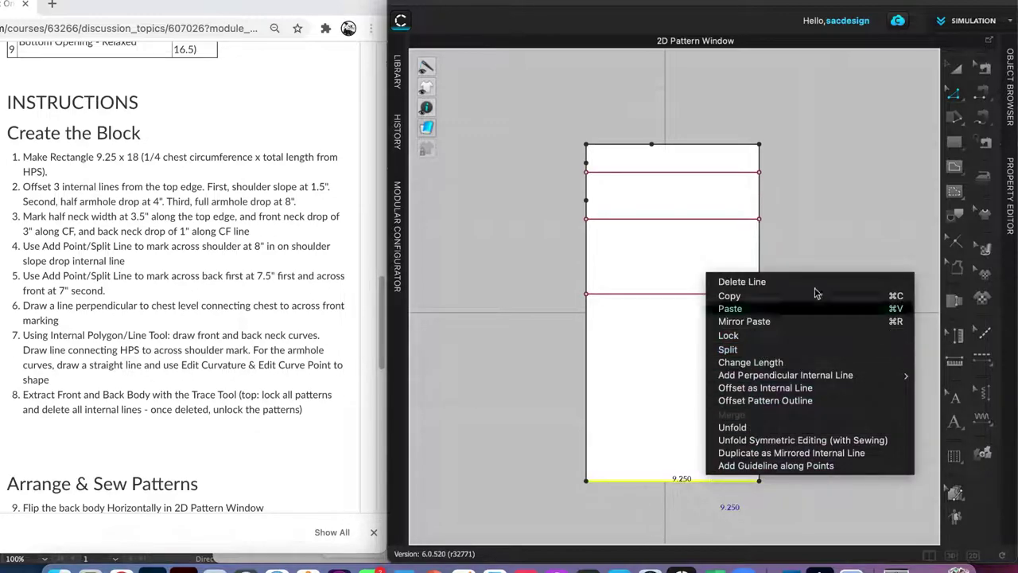
click(878, 214)
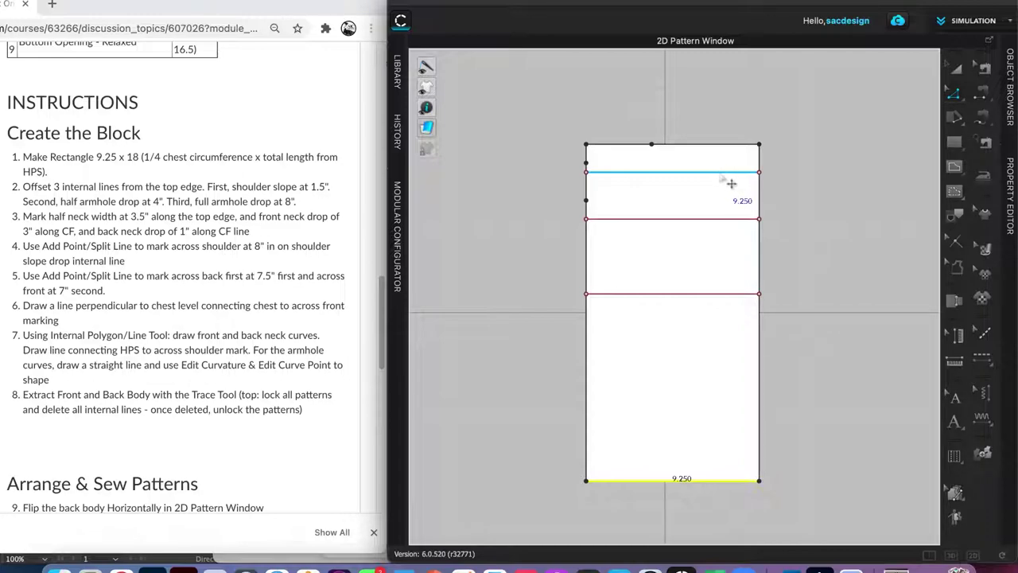
- Place a point near the shoulder-slope line's right end and enter 8 in for Line 2
key(x)
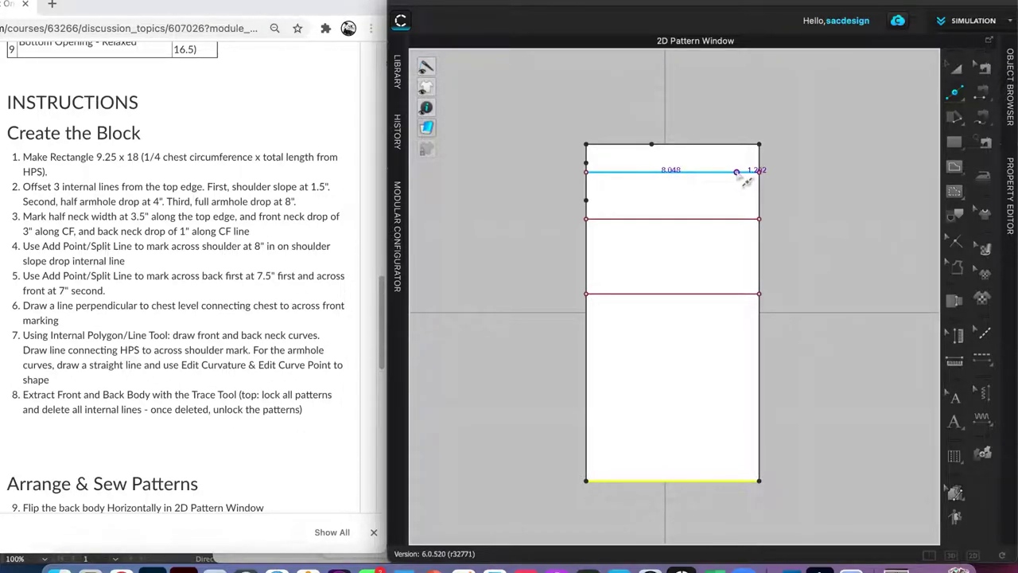
click(739, 174)
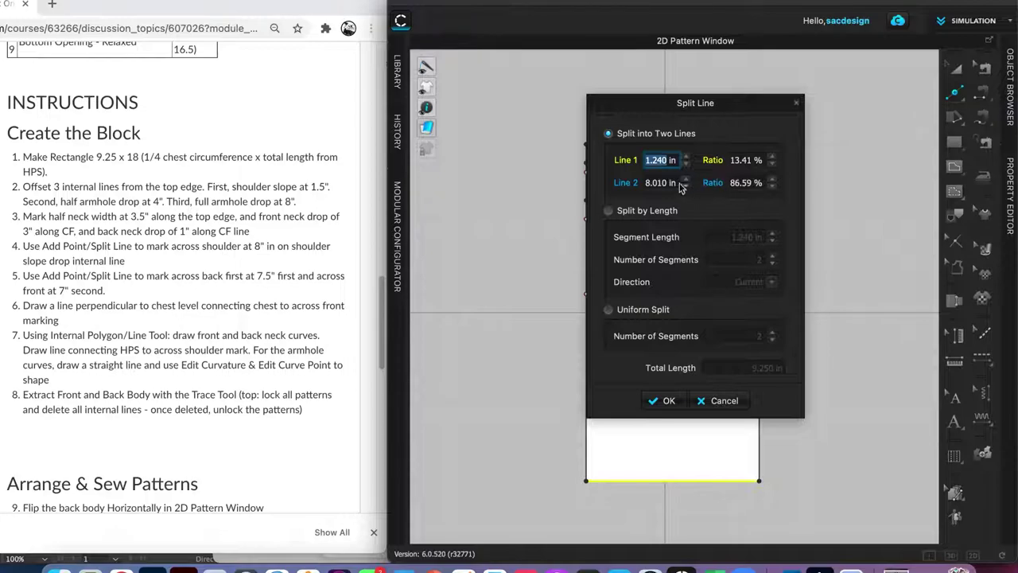
click(675, 183)
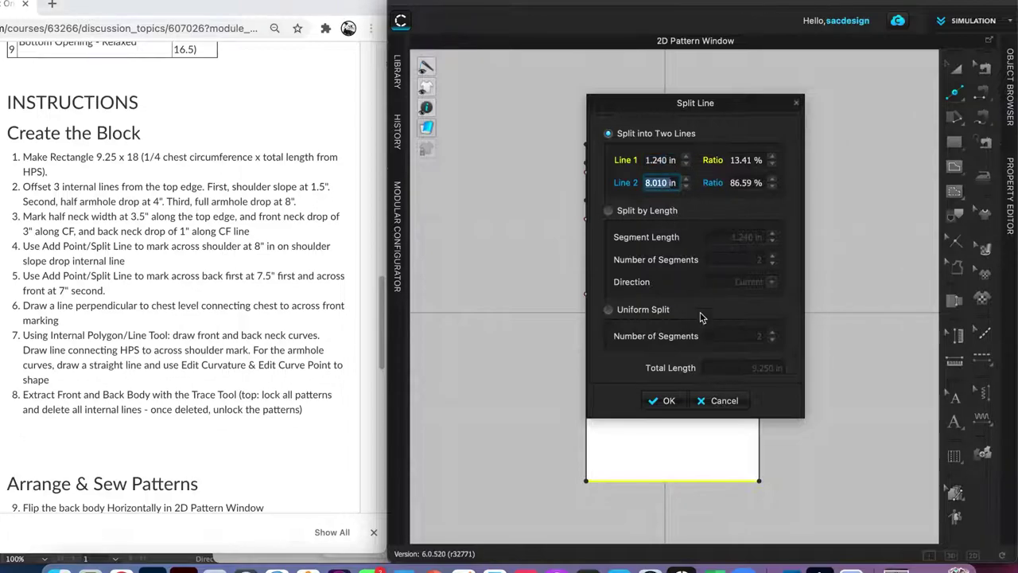
click(669, 183)
double_click(669, 182)
text(8)
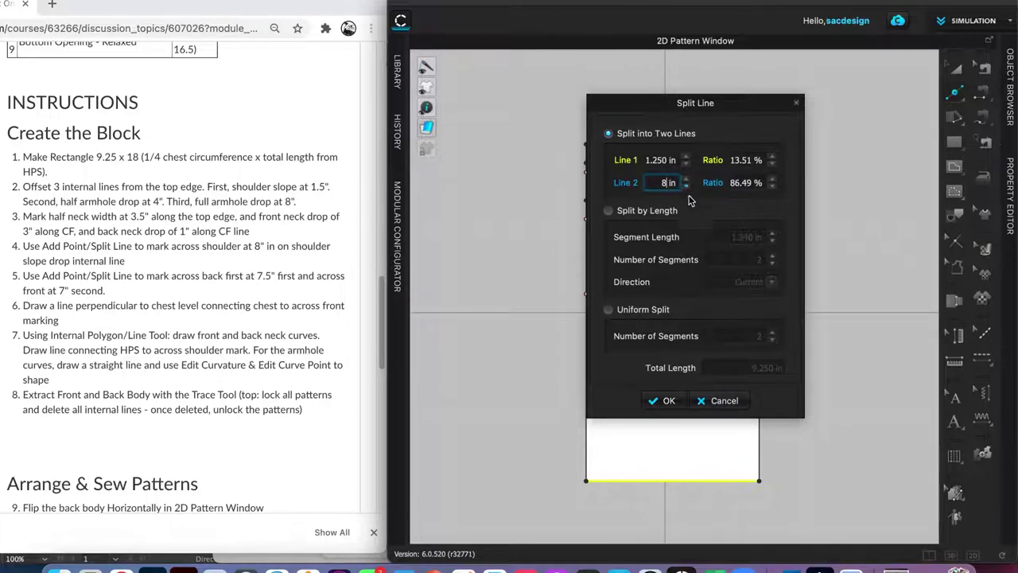